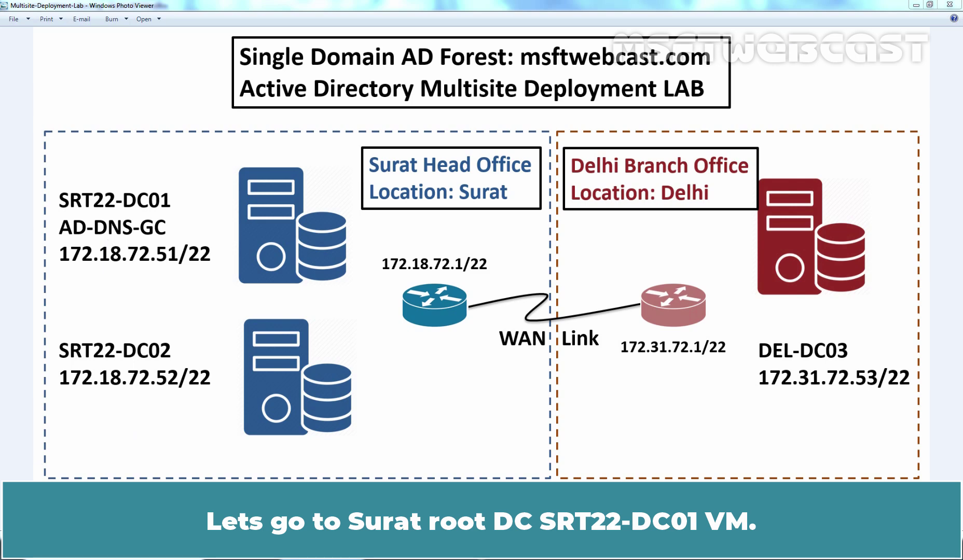
Step: Switch from the multisite lab diagram to the SRT22-DC01 server window
key("alt+Tab")
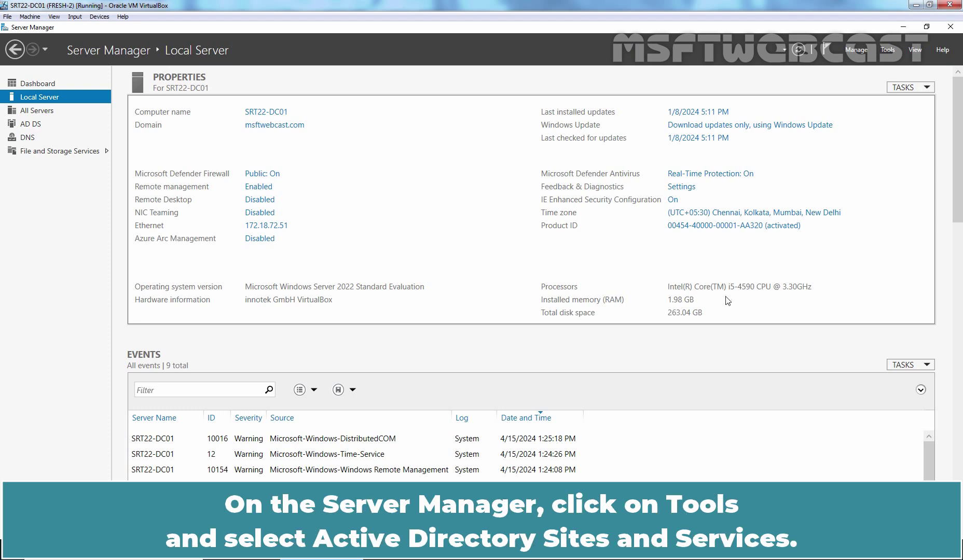
Step: Launch Active Directory Sites and Services maximized and expand Sites > Default-First-Site-Name > Servers
left_click(888, 50)
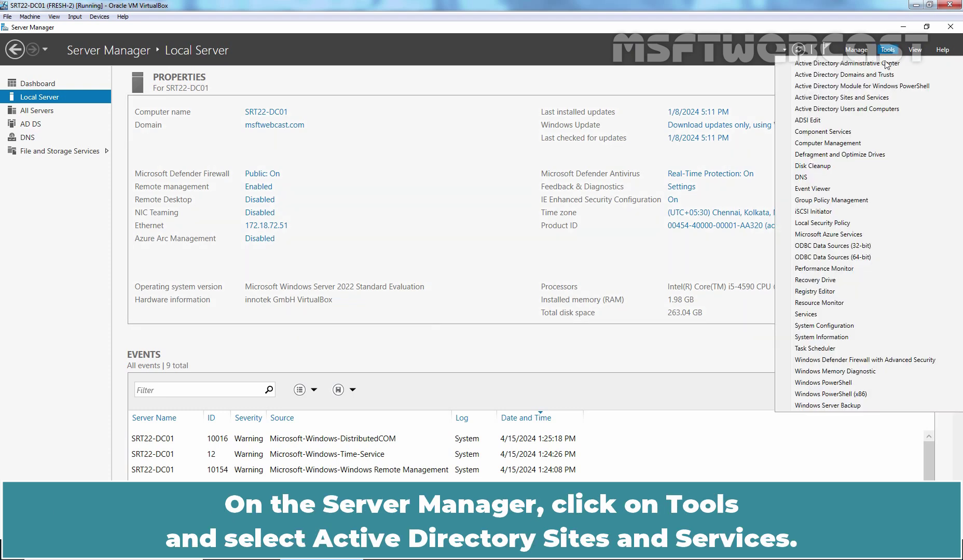
left_click(826, 100)
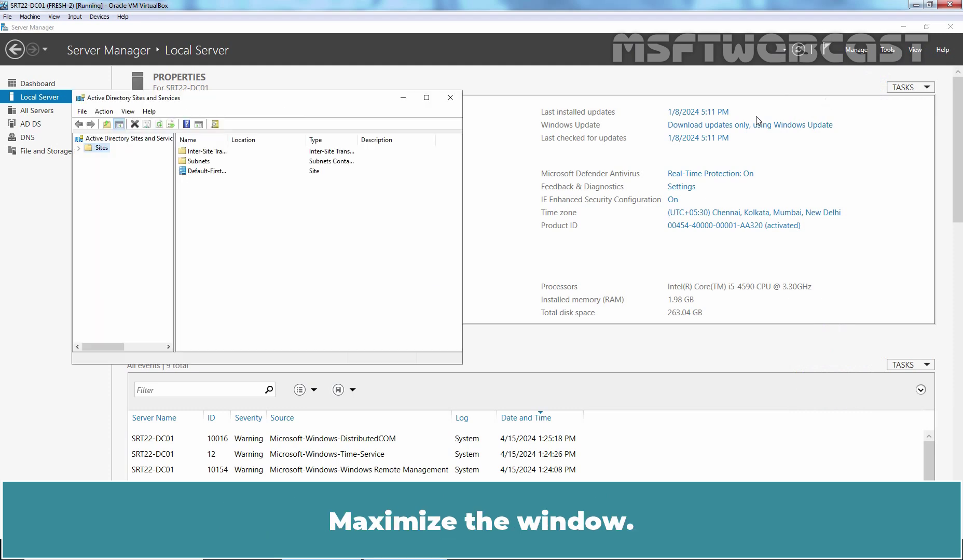
left_click(427, 99)
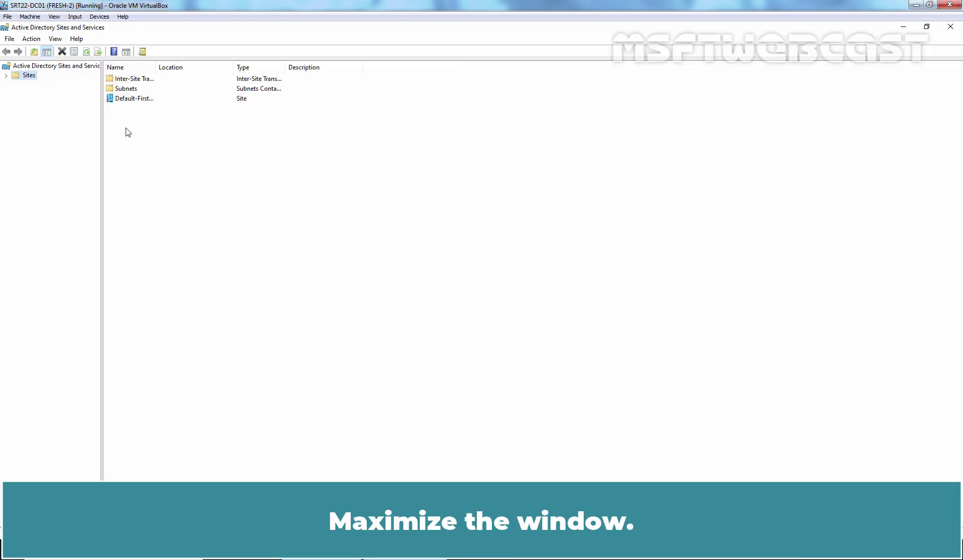
left_click(6, 76)
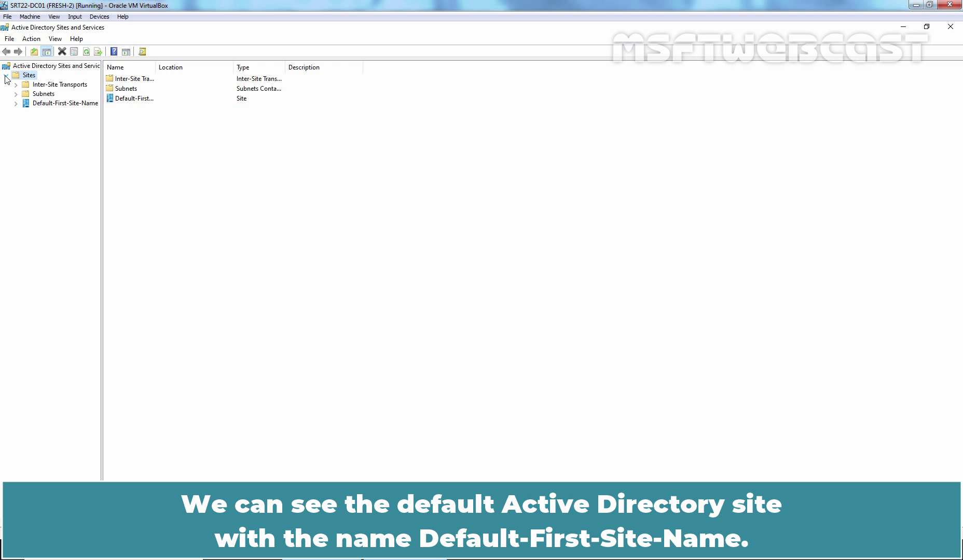
left_click(16, 104)
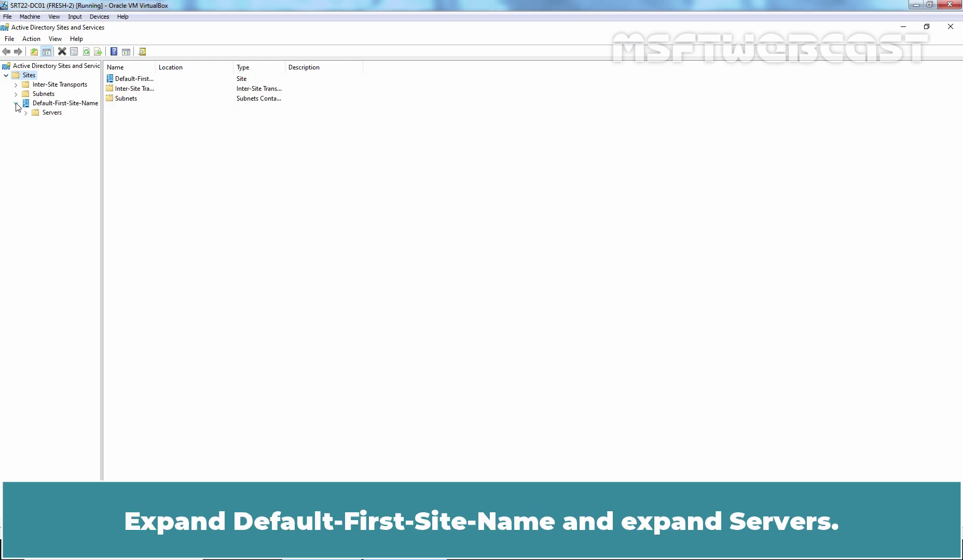
left_click(26, 113)
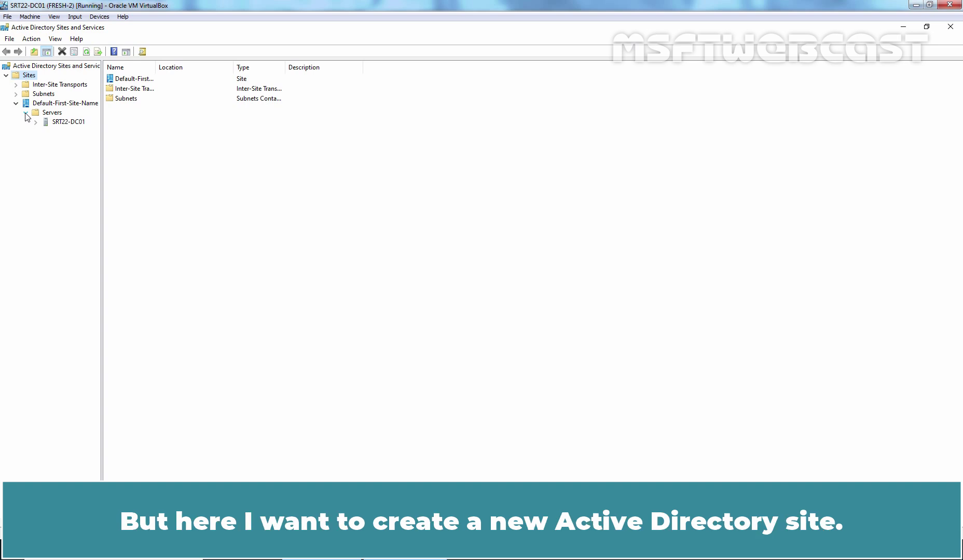
Step: Create the site SURAT-HO linked to DEFAULTIPSITELINK and acknowledge the confirmation notice
right_click(30, 76)
left_click(91, 93)
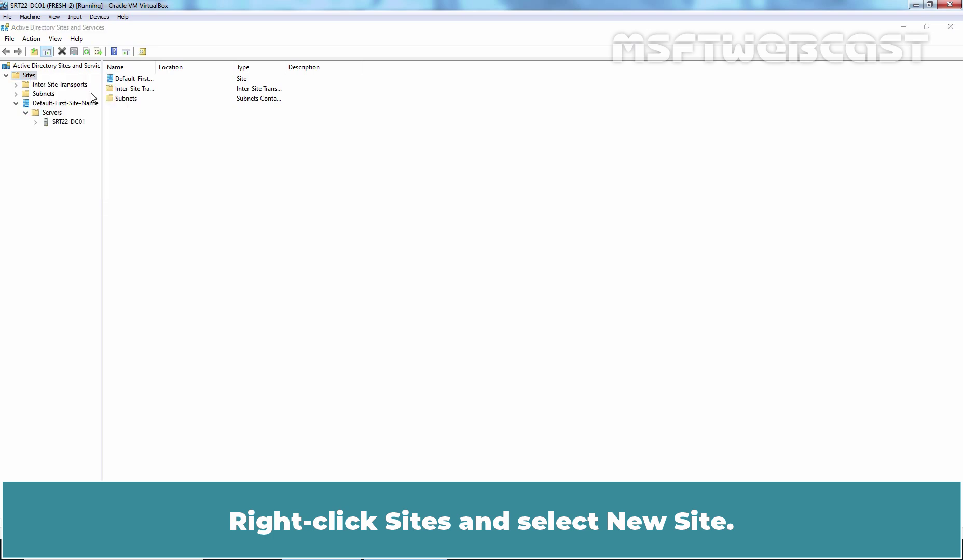
left_click_drag(83, 34, 412, 144)
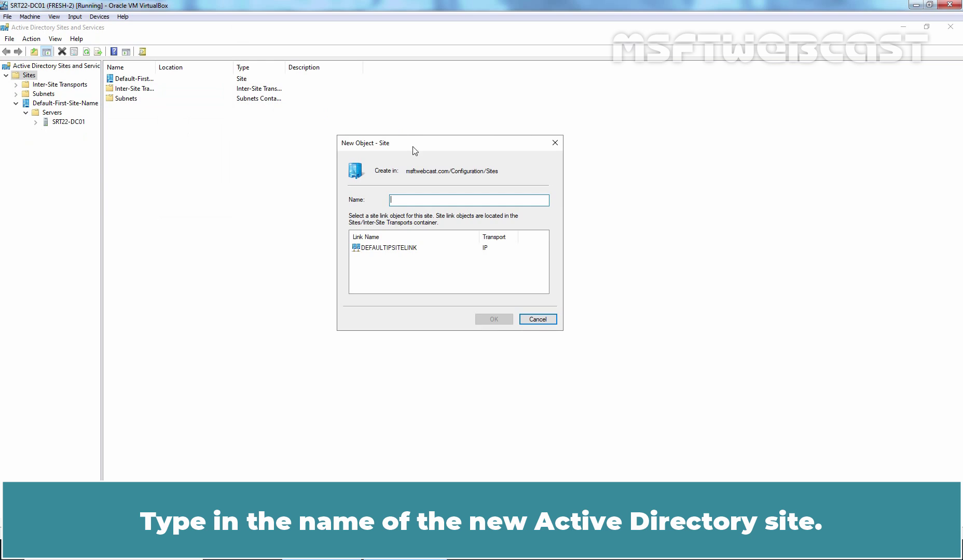
type("SURAT")
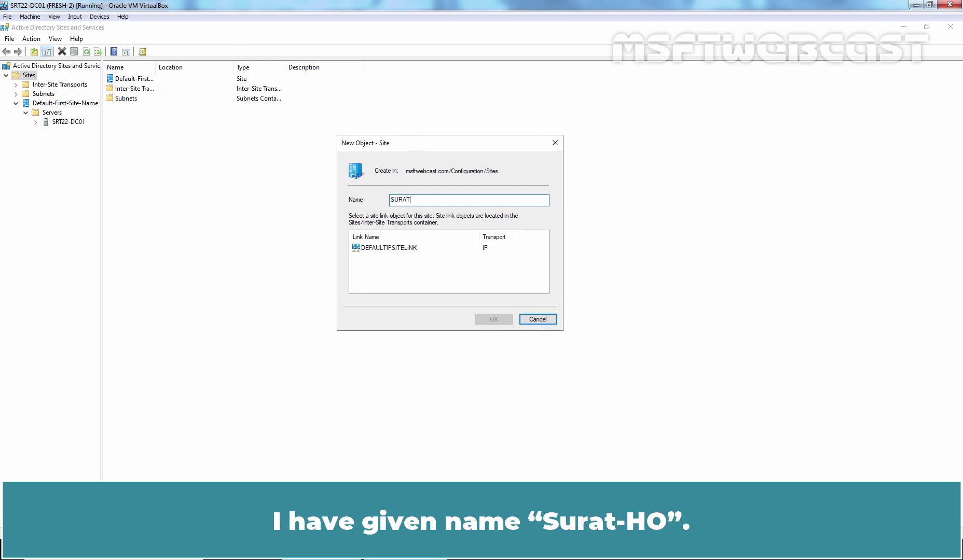
type("-HO")
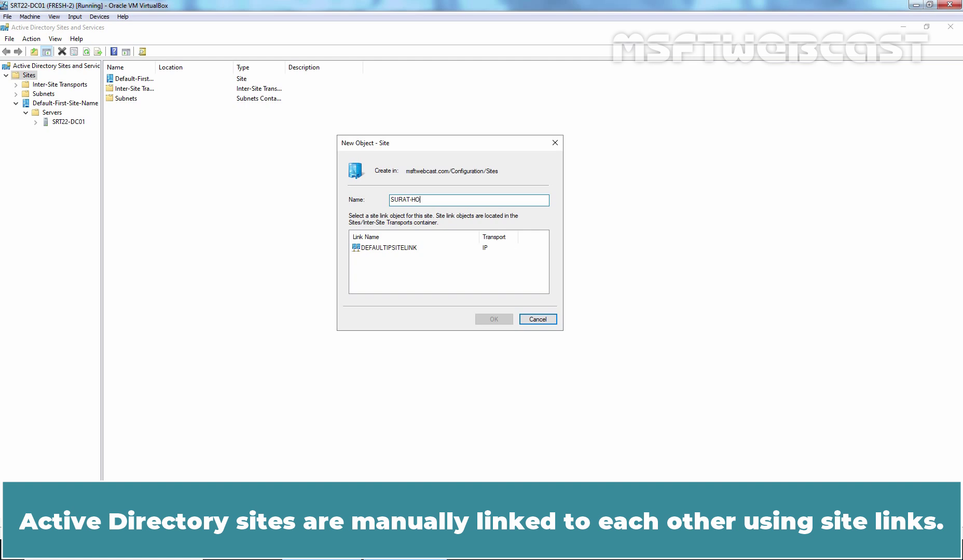
left_click(400, 249)
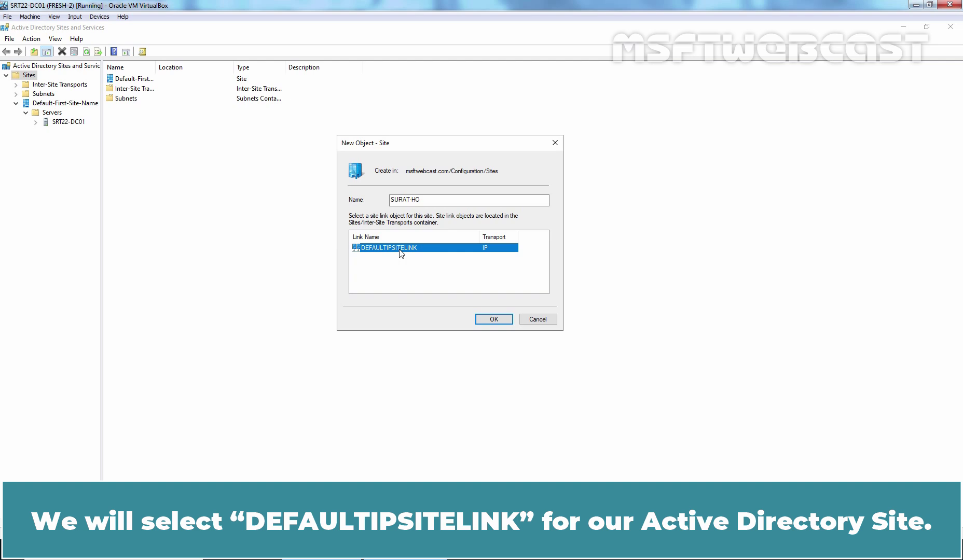
left_click(494, 319)
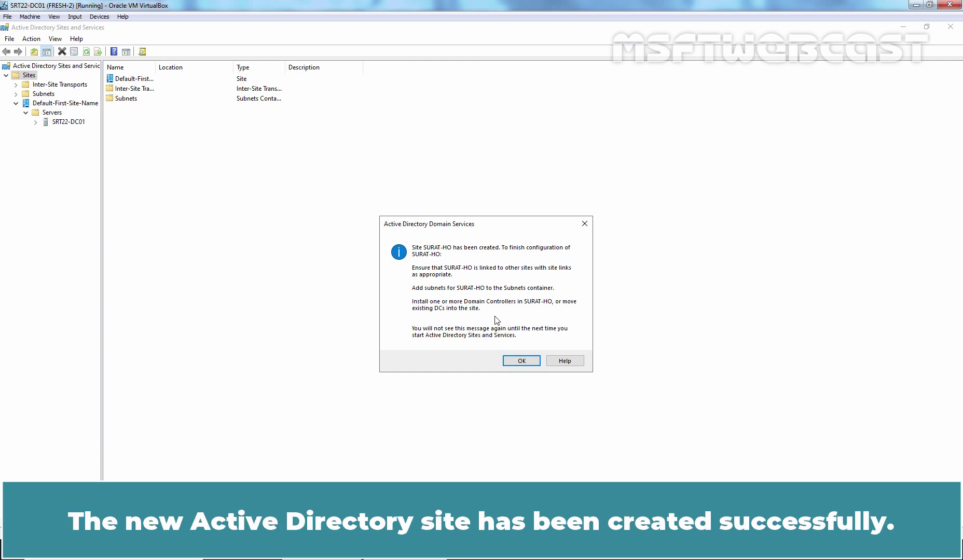
left_click(521, 362)
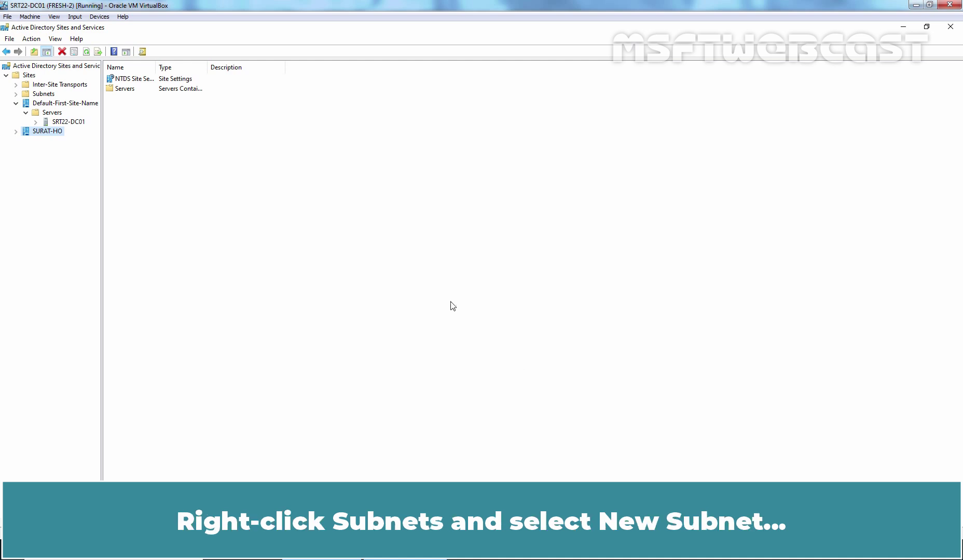
Step: Add subnet 172.18.72.0/22 under Subnets, assigned to the SURAT-HO site
left_click(48, 96)
right_click(48, 96)
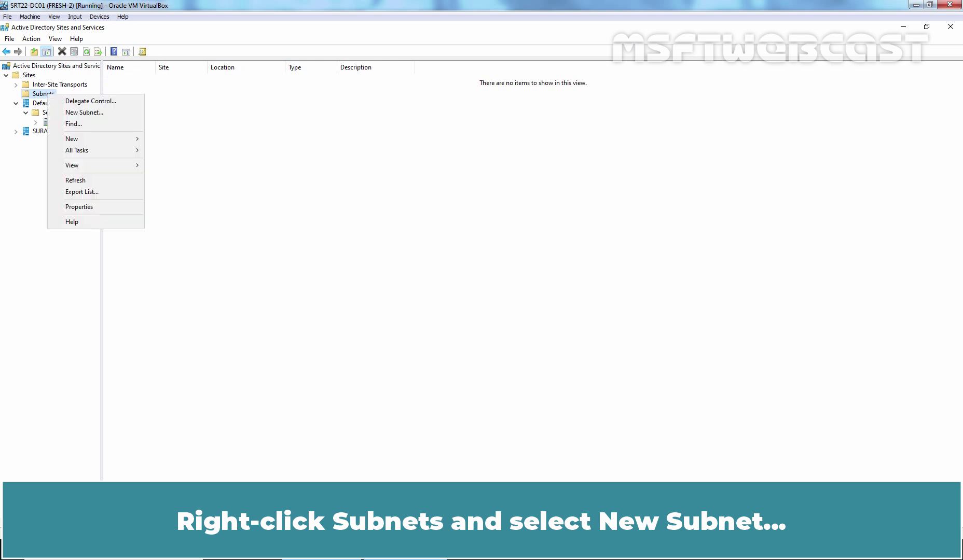
left_click(82, 113)
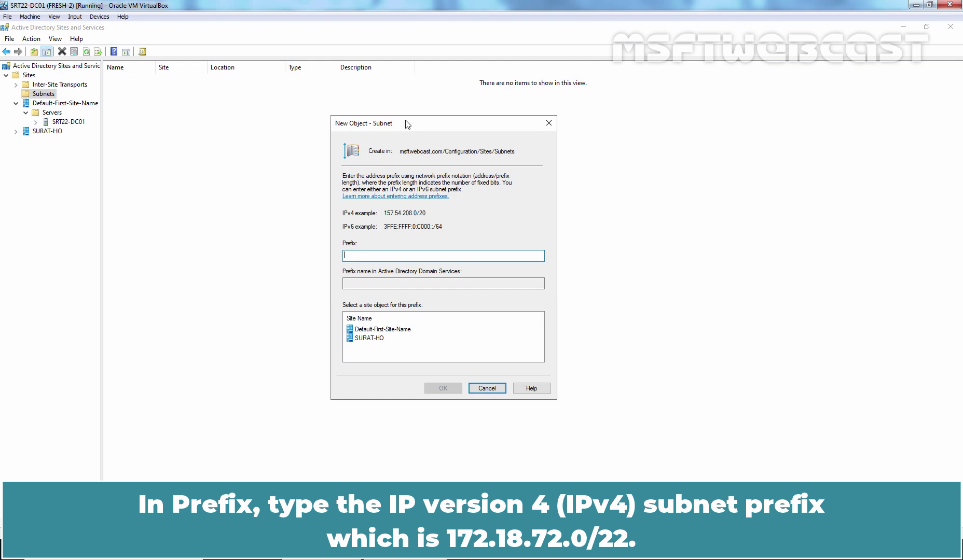
type("172.18.72.0/22")
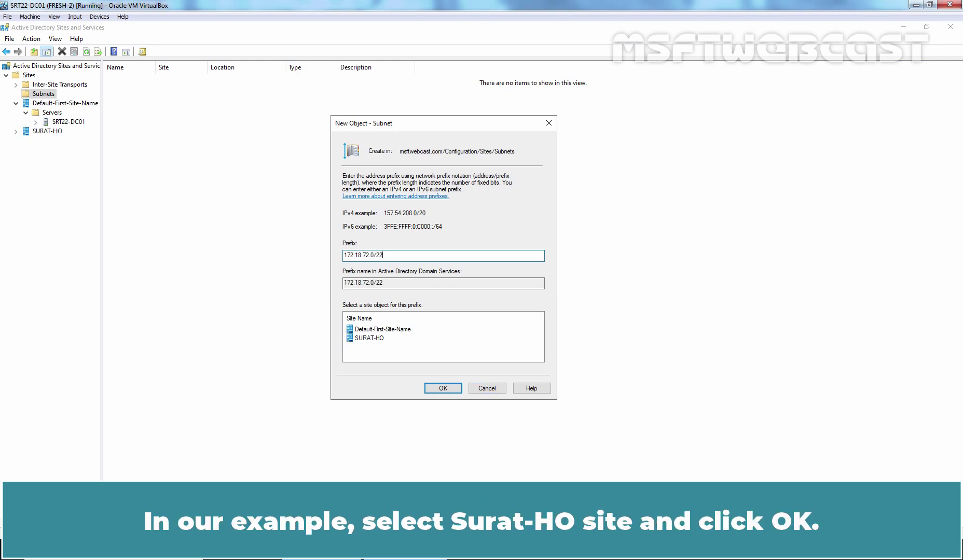
left_click(374, 339)
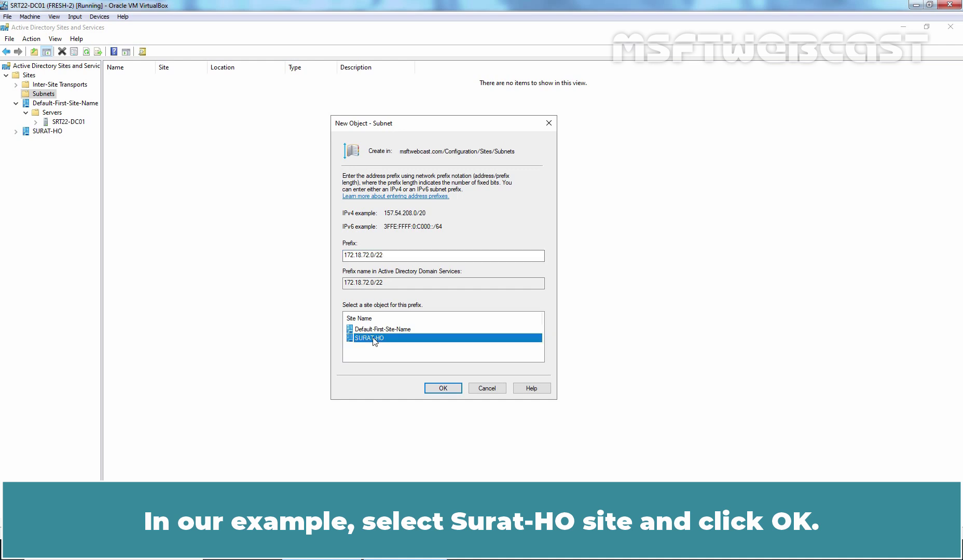
left_click(443, 388)
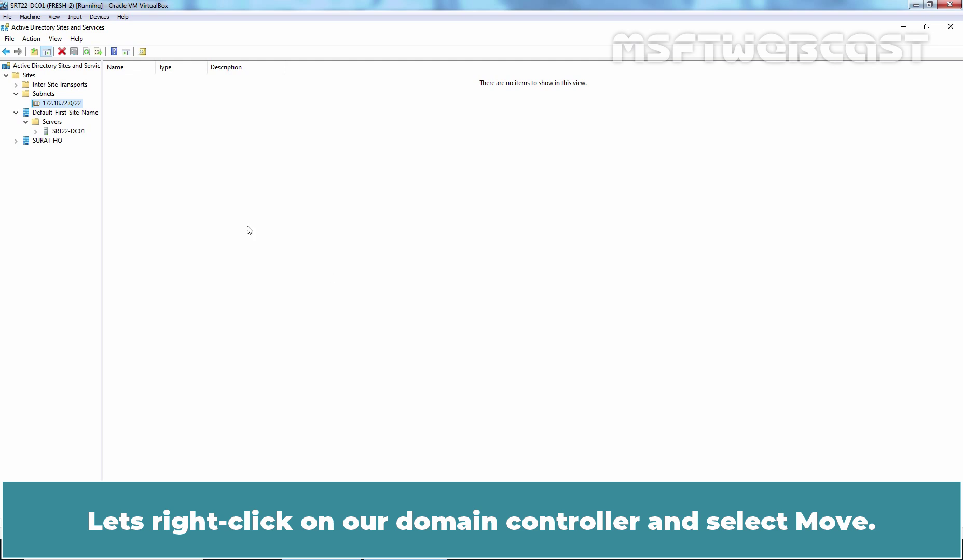
Step: Move SRT22-DC01 into SURAT-HO, then expand SURAT-HO > Servers to verify it's there
right_click(73, 131)
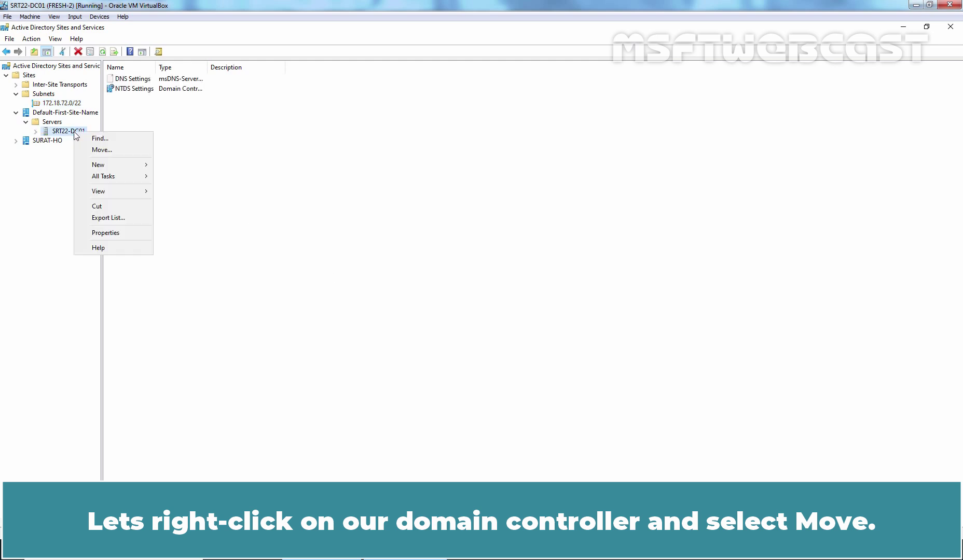
left_click(102, 150)
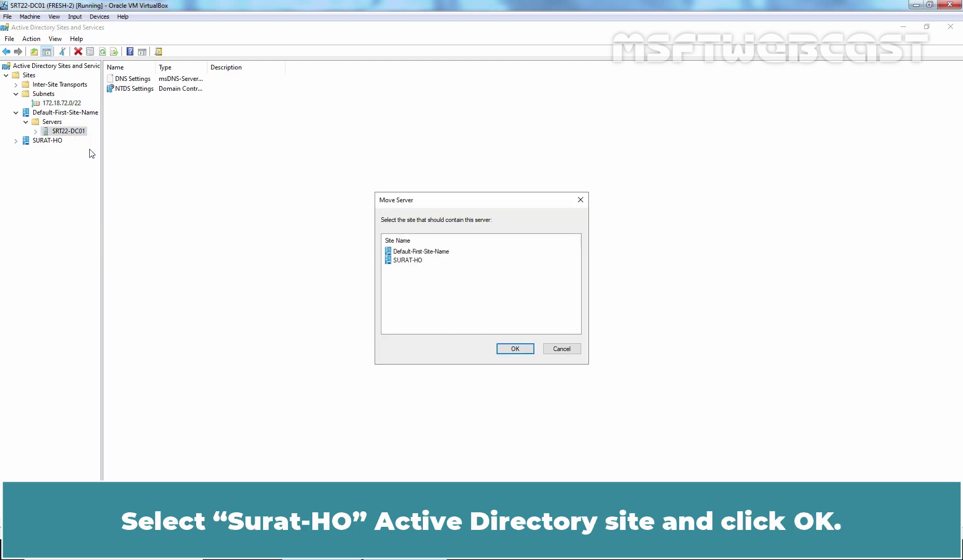
left_click(397, 262)
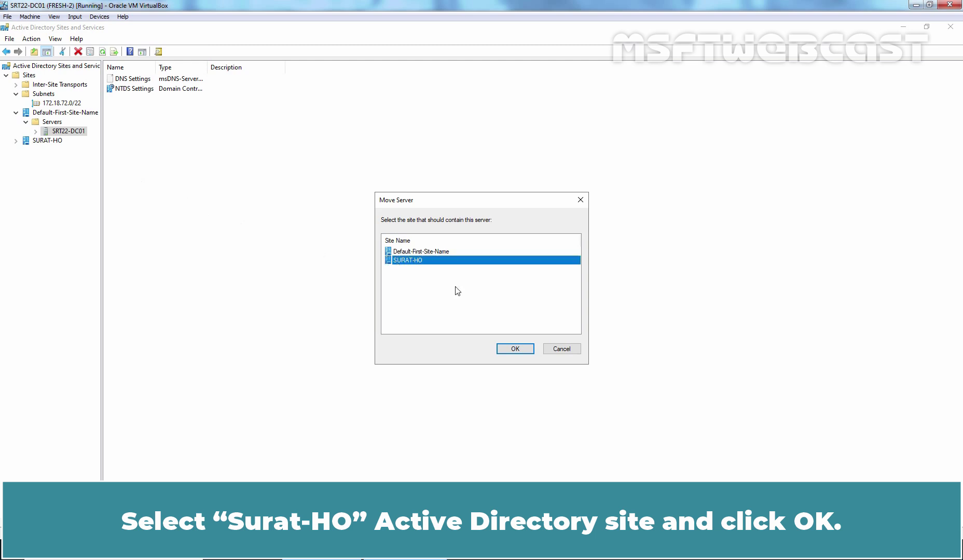
left_click(515, 348)
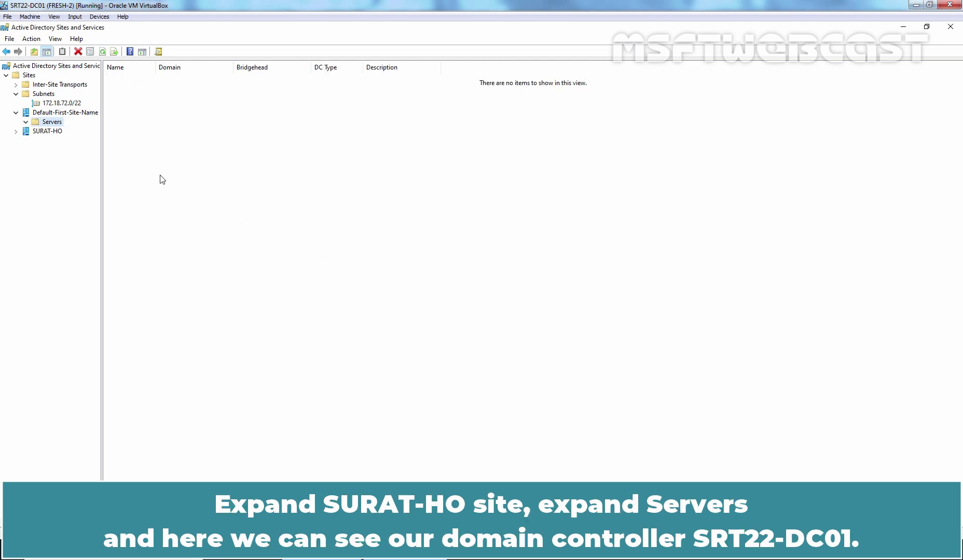
double_click(49, 133)
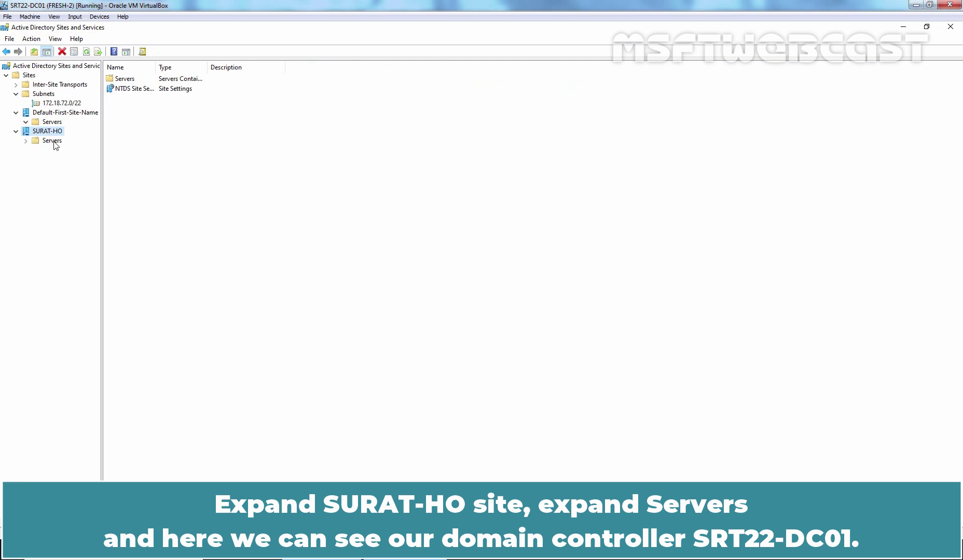
double_click(53, 141)
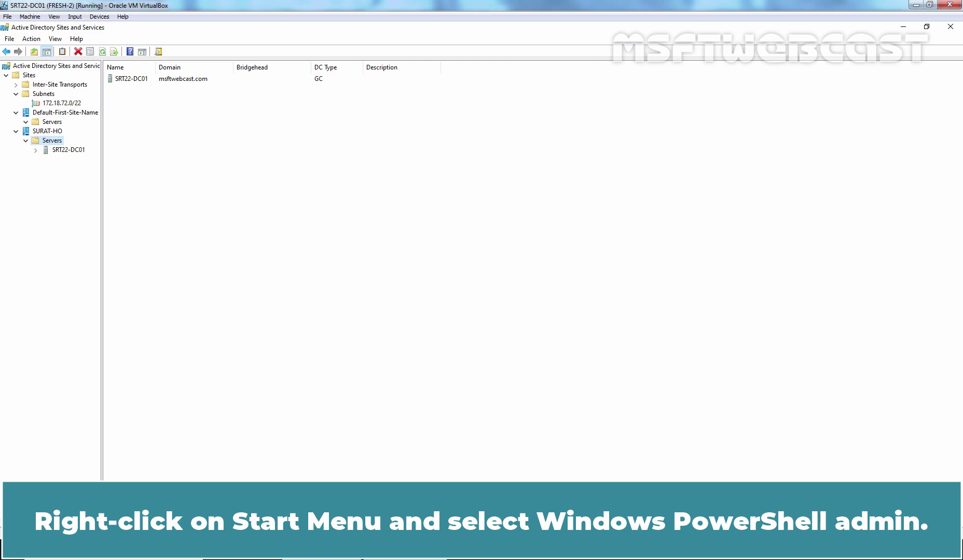
Step: Run nltest /dsregdns in an administrator PowerShell on SRT22-DC01, then switch to SRT22-DC02
right_click(9, 550)
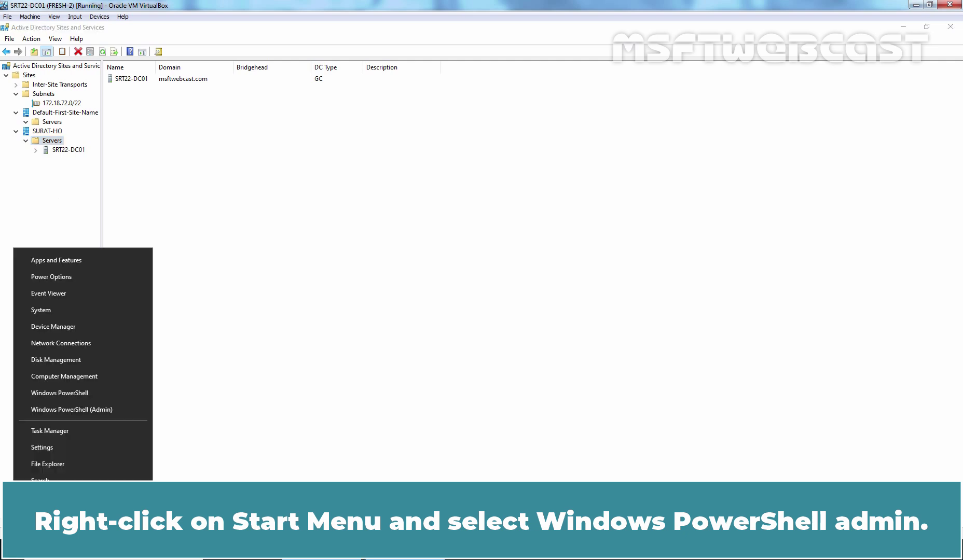
left_click(109, 410)
type("nl")
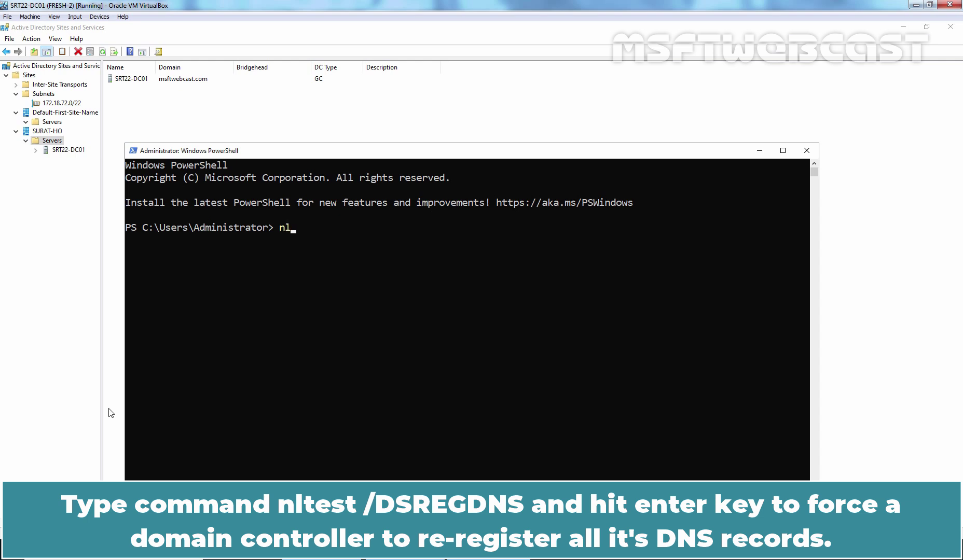
type("test /dsregdns")
key("Return")
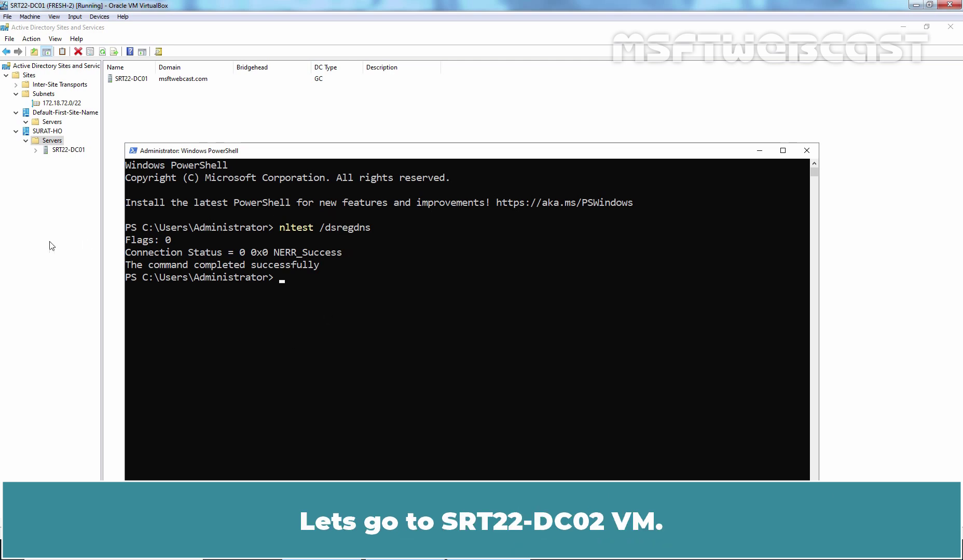
key("alt+Tab")
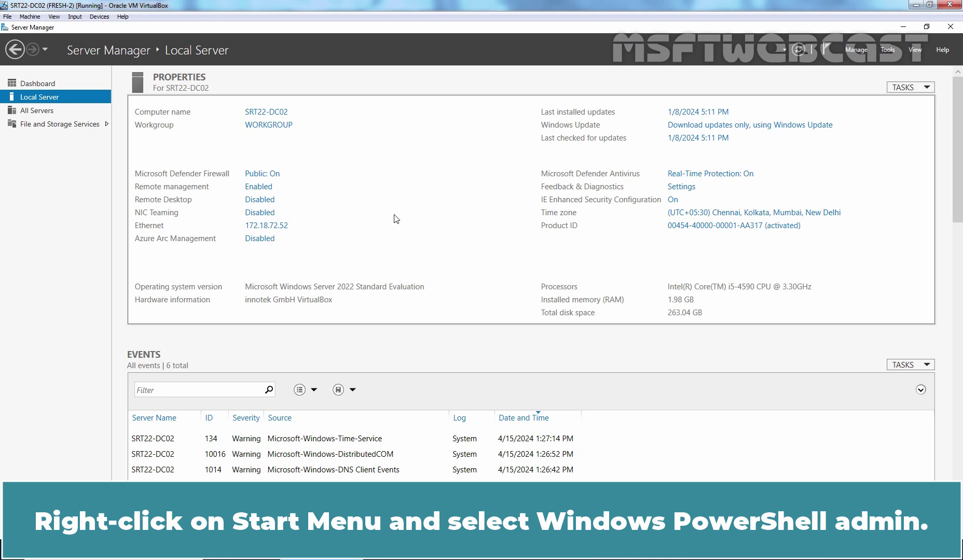
Step: Ping msftwebcast.com from an administrator PowerShell on SRT22-DC02
right_click(12, 549)
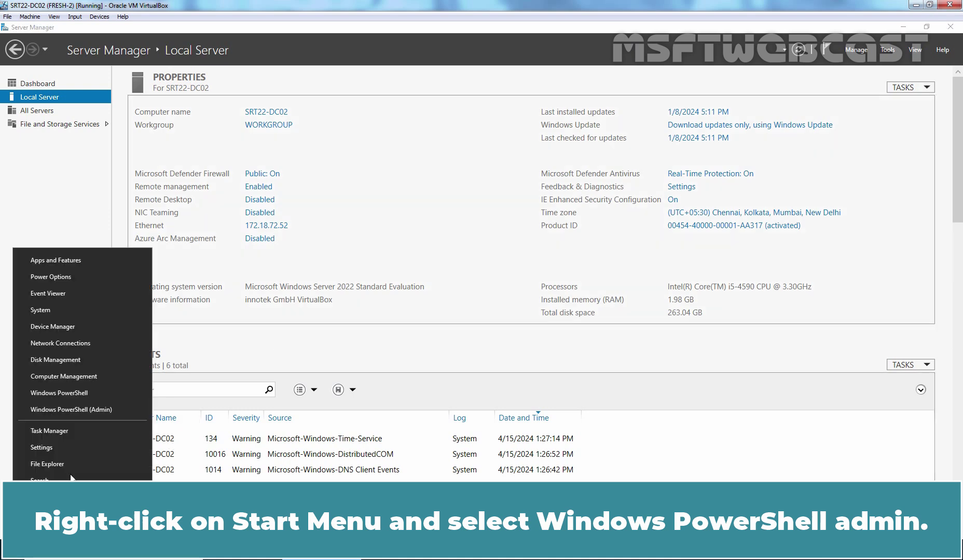
left_click(64, 409)
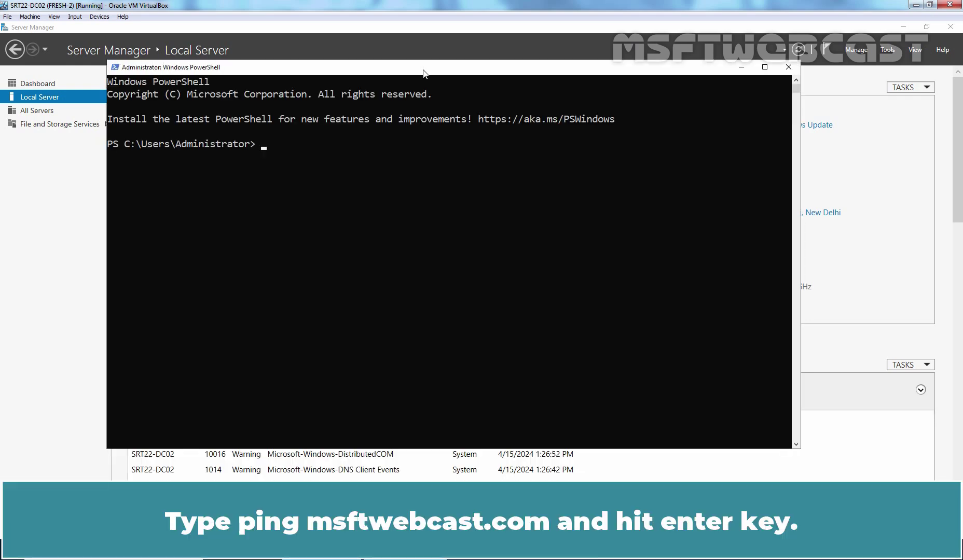
type("ping msftwebcast.com")
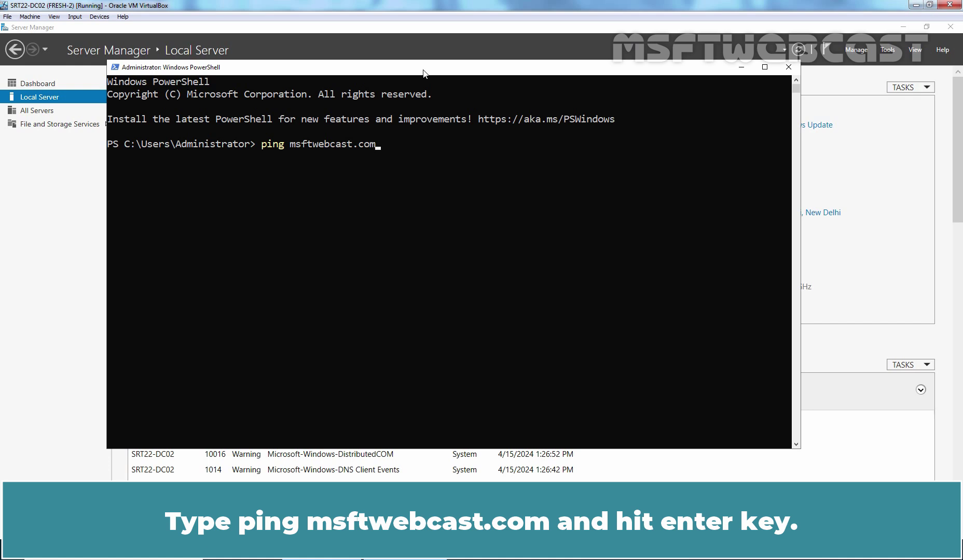
key("Return")
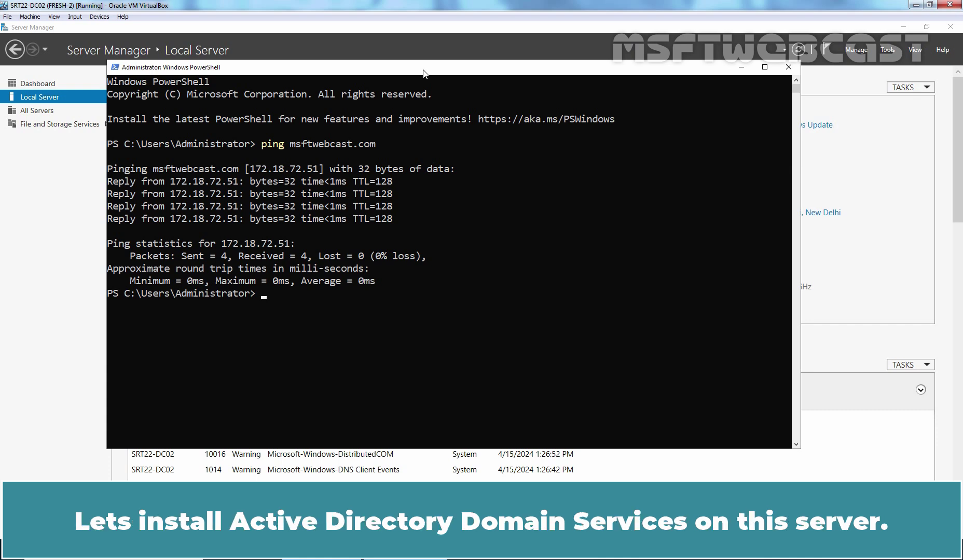
Step: Clear the console and run Install-WindowsFeature -Name AD-Domain-Services -IncludeManagementTools
type("cls")
key("Return")
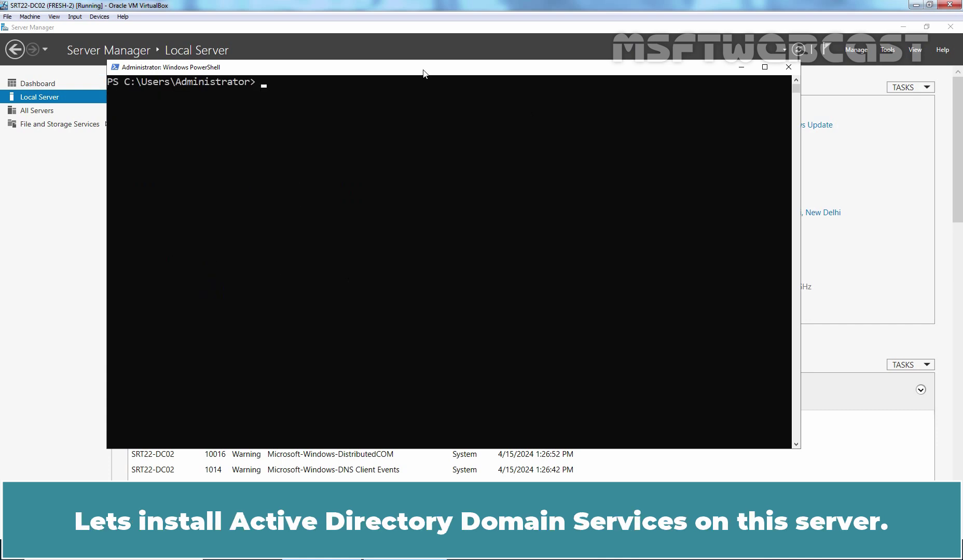
type("insta")
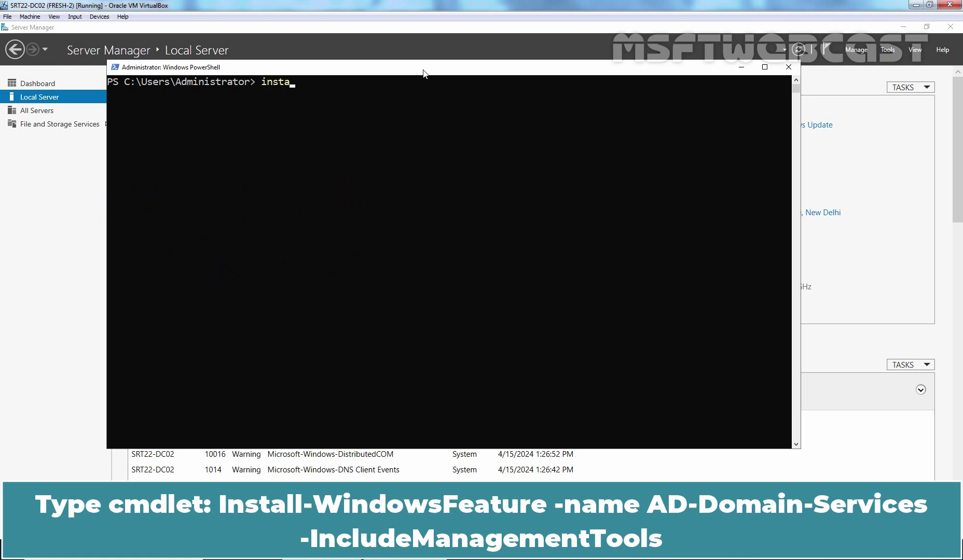
type("ll-wind")
key("Tab")
type("-na")
key("Tab")
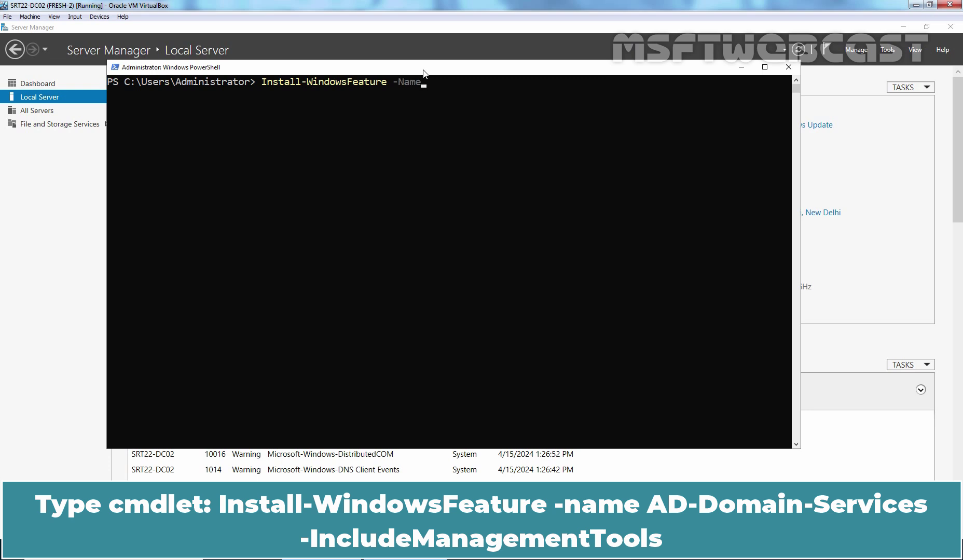
type("AD-domain-Services -in")
key("Tab")
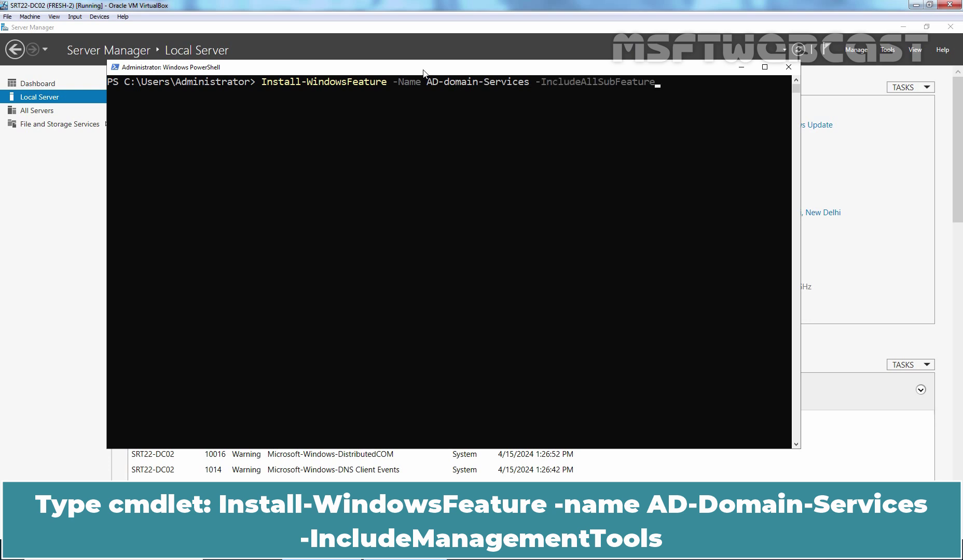
key("Tab")
key("Return")
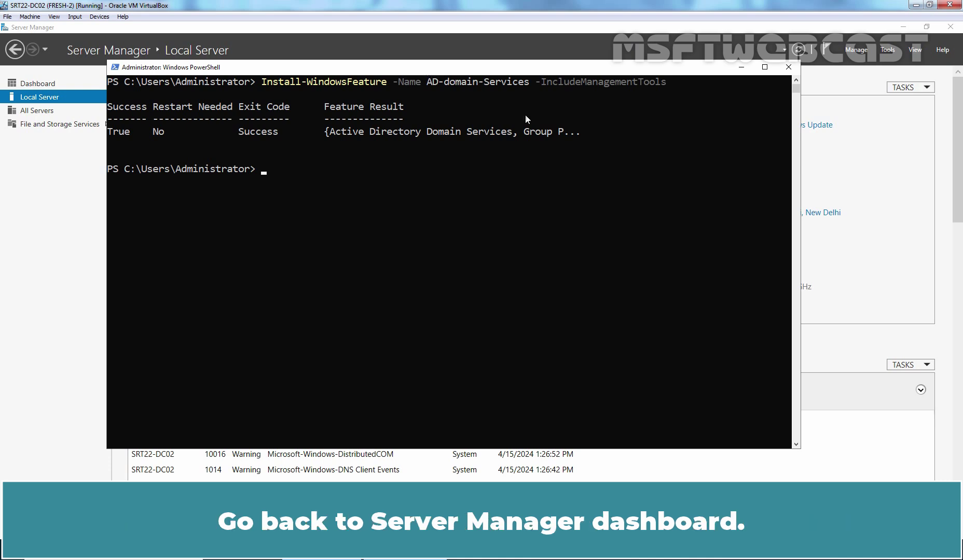
left_click(877, 165)
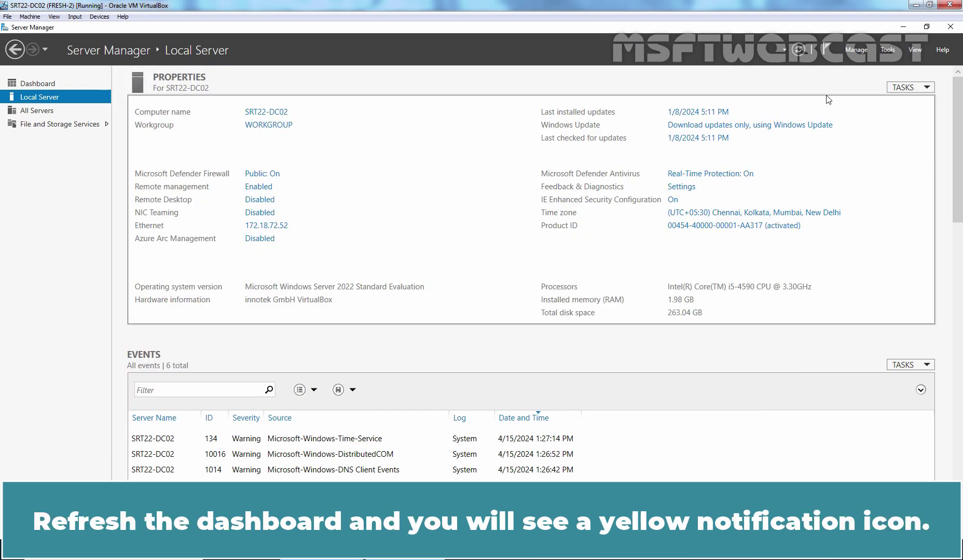
Step: Refresh Server Manager and choose 'Promote this server to a domain controller' from the notifications
left_click(799, 50)
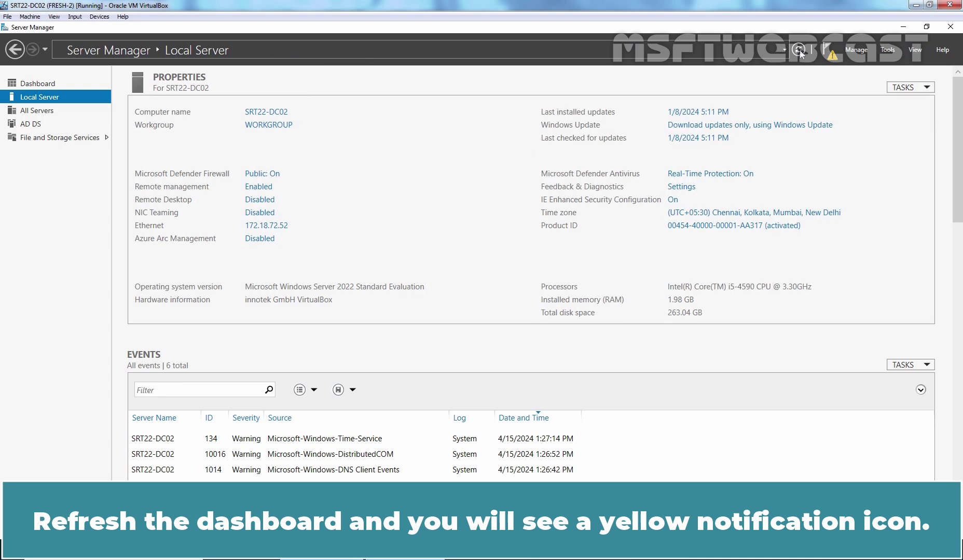
left_click(830, 52)
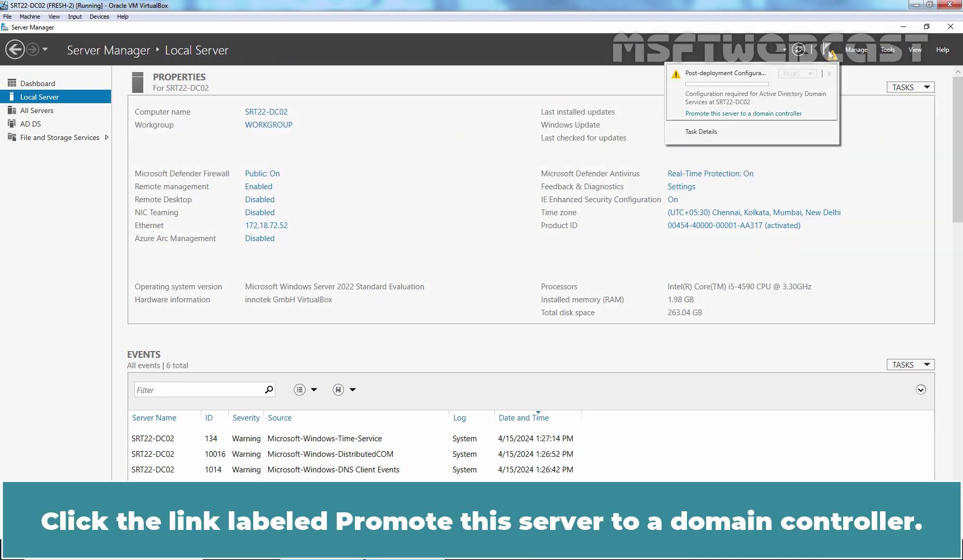
left_click(719, 114)
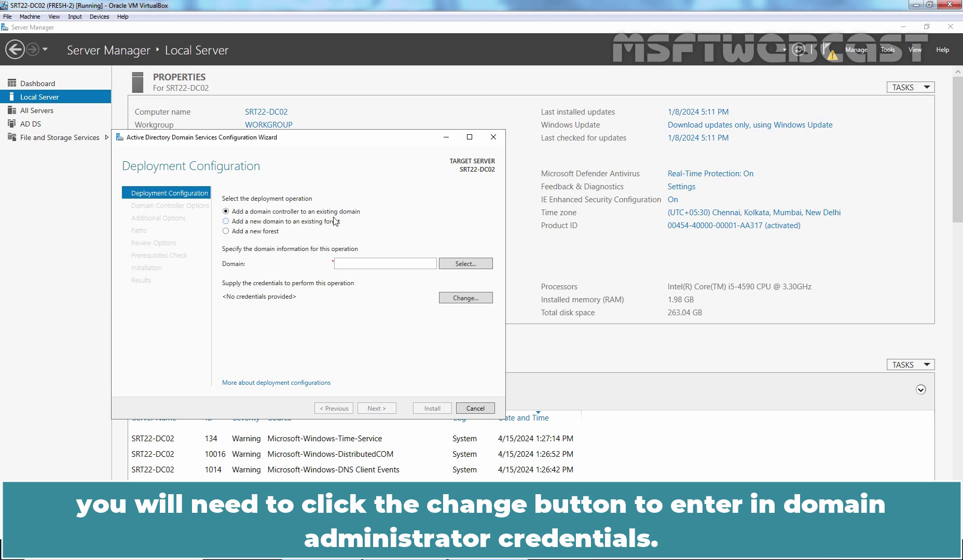
Step: Supply the msftwebcast.com domain administrator username and password, then continue to Domain Controller Options
left_click(464, 298)
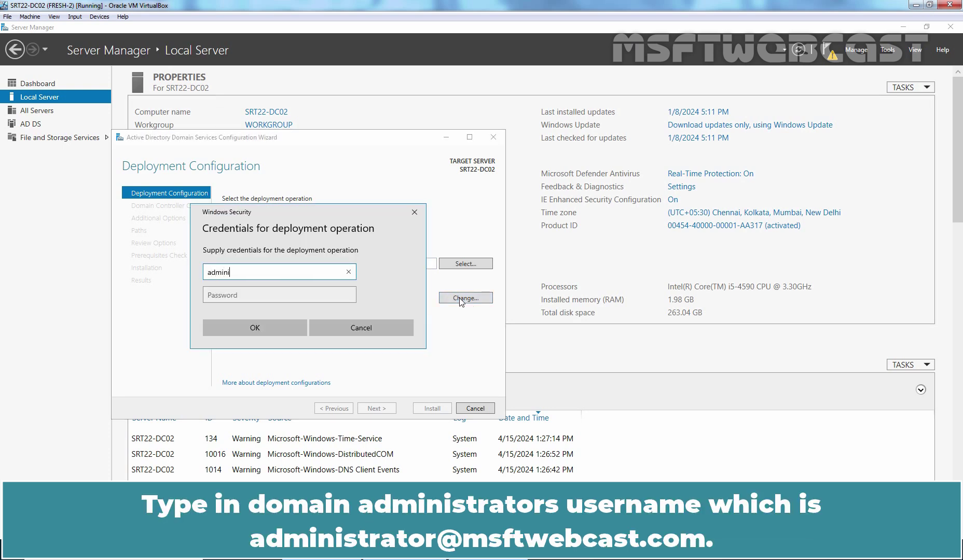
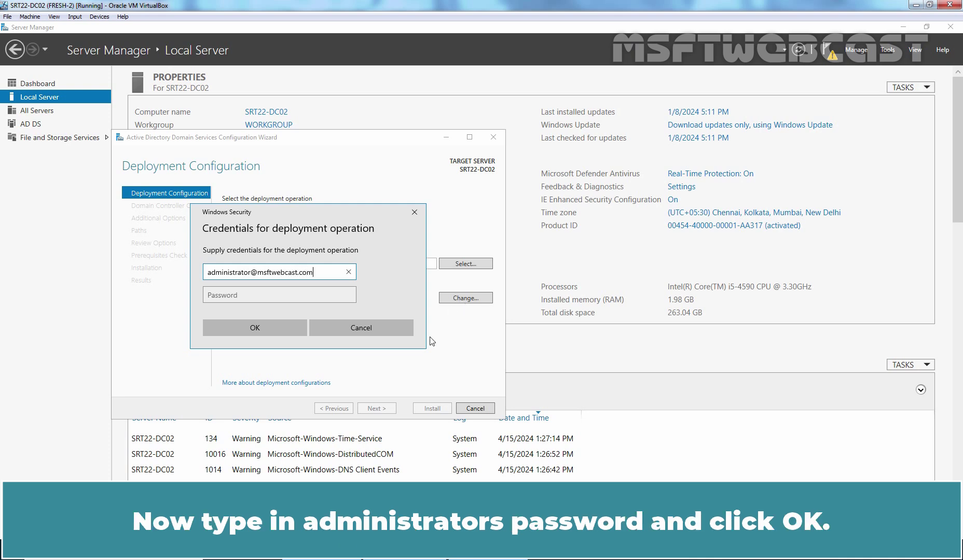
left_click(319, 296)
type("*********")
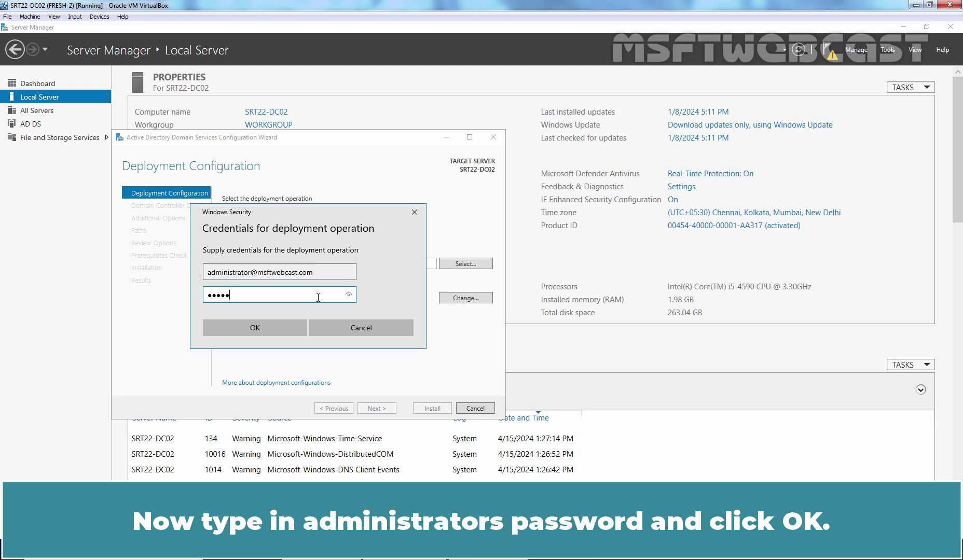
left_click(248, 330)
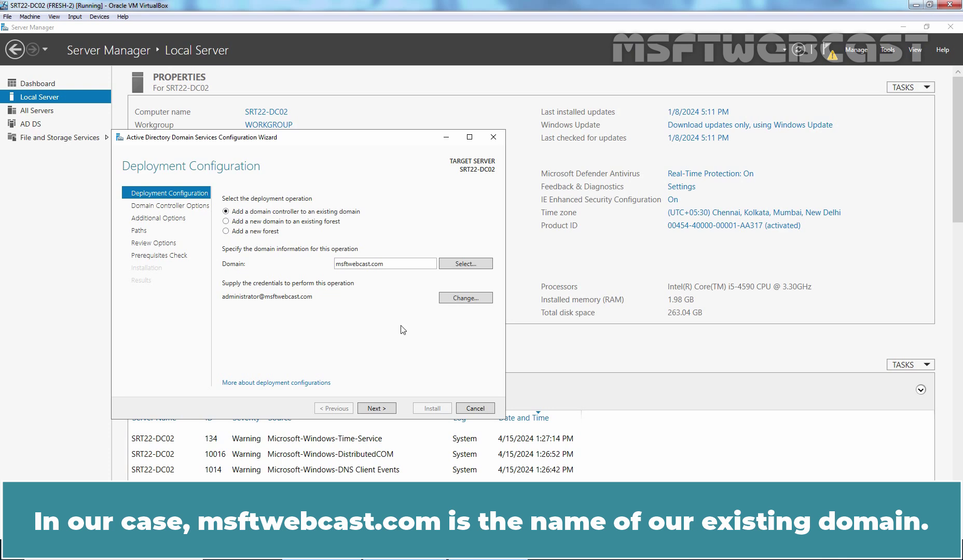
left_click(376, 409)
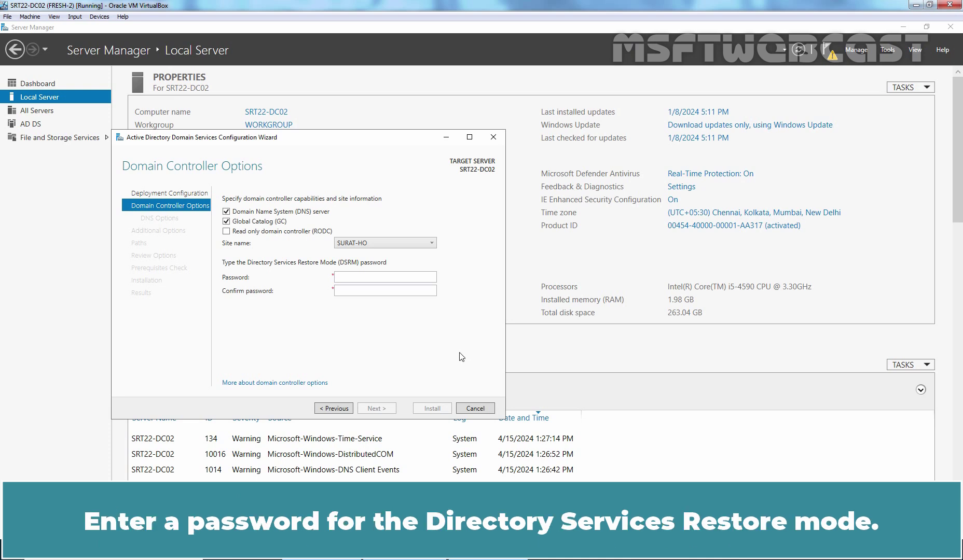
Step: Enter the DSRM password in both the Password and Confirm password fields, then continue
left_click(362, 276)
type("P@ssw0rd1")
key("Tab")
type("P@ssw0rd1")
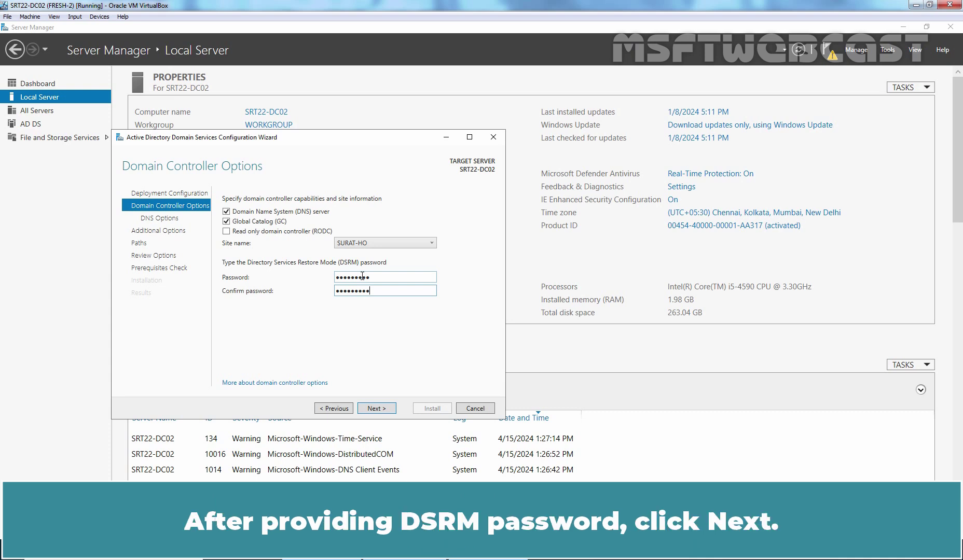
left_click(374, 409)
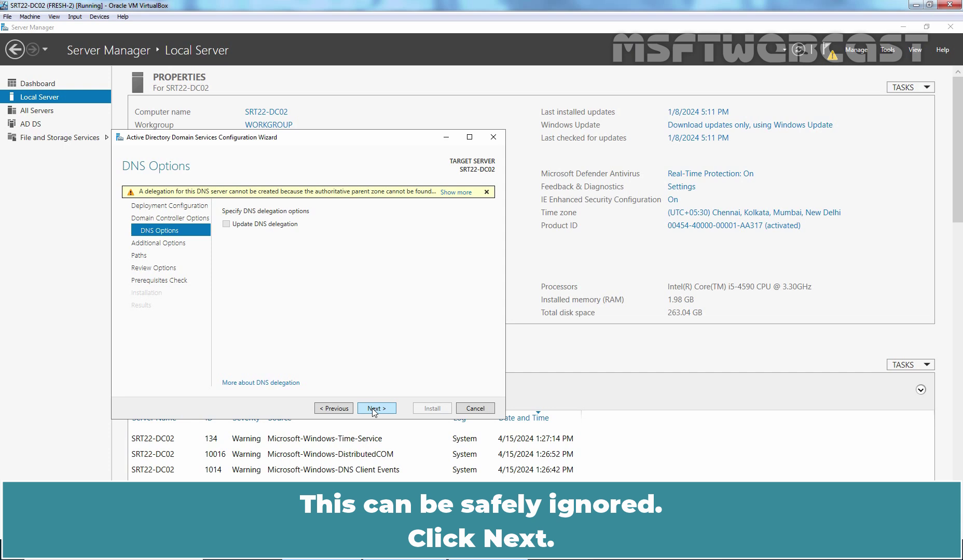
Step: Accept the default DNS, Additional Options, Paths and Review settings, then install the domain controller after prerequisites pass
left_click(371, 408)
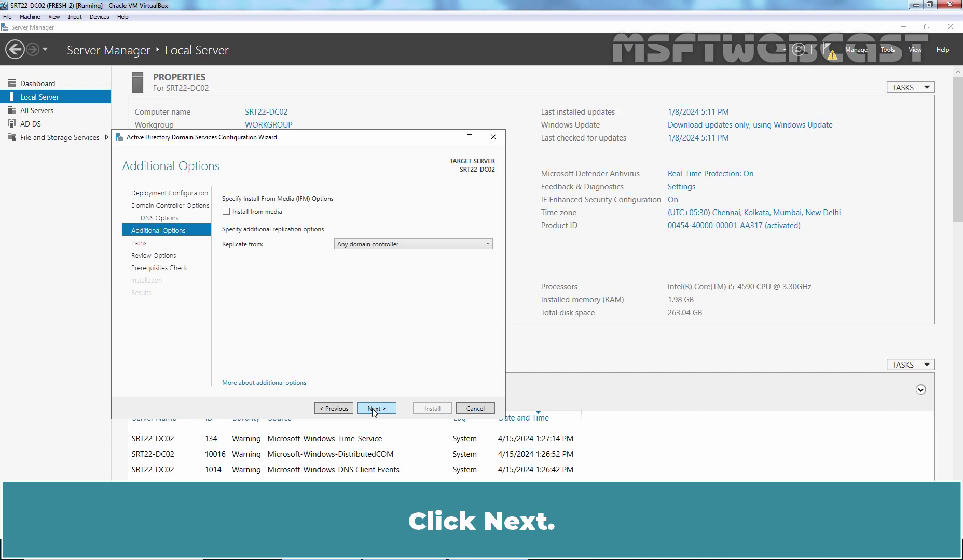
left_click(371, 408)
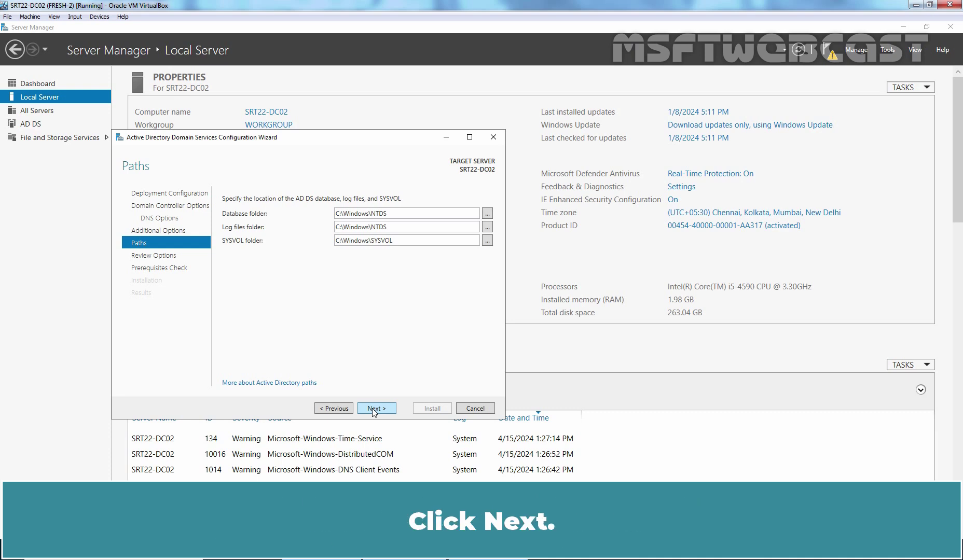
left_click(375, 408)
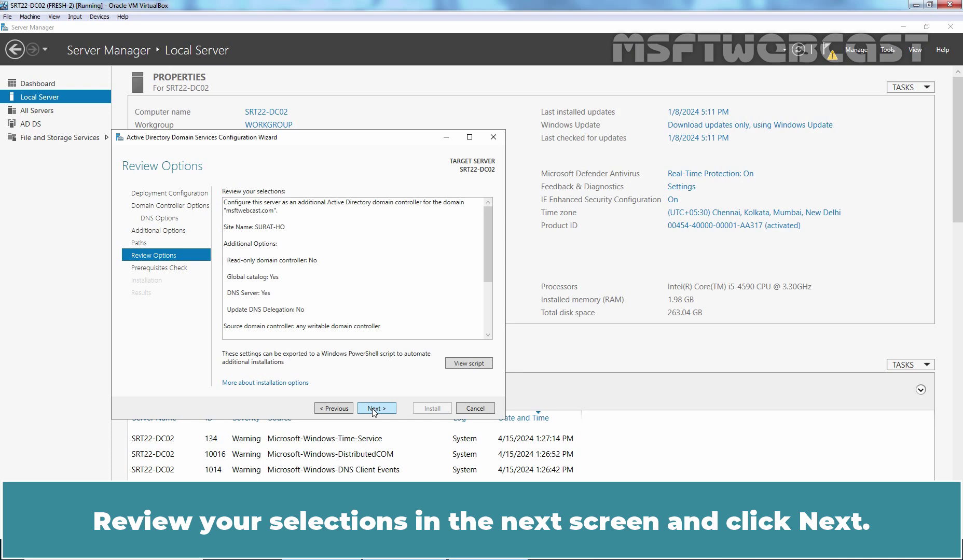
left_click(373, 409)
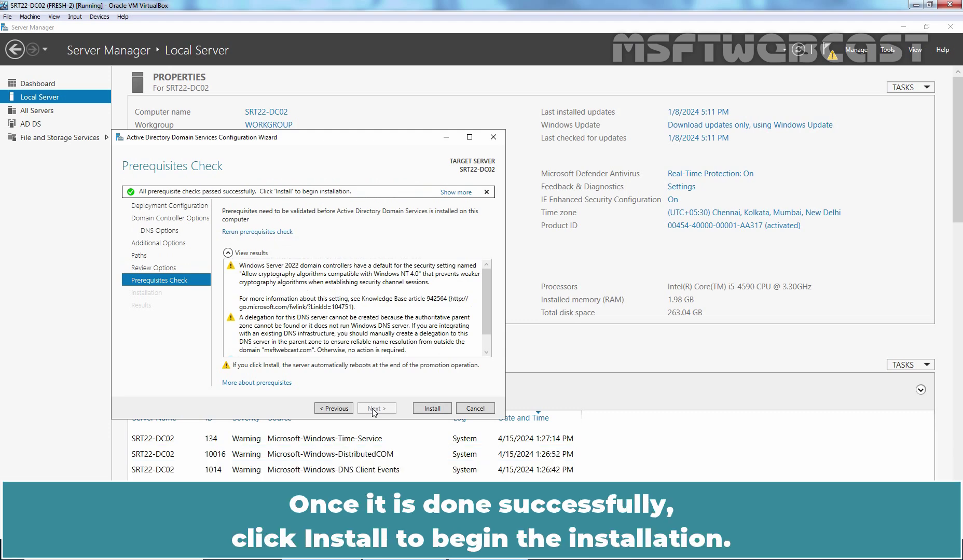
left_click(429, 410)
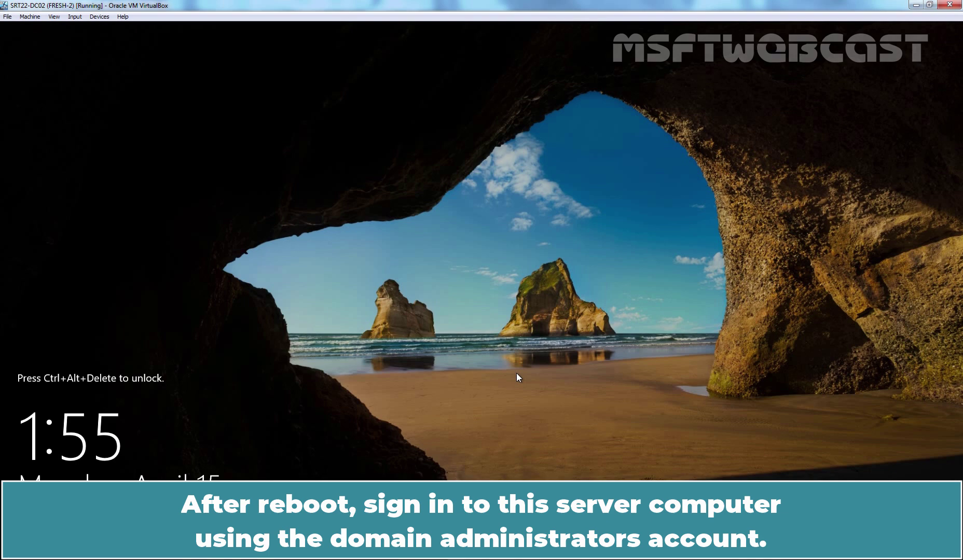
Step: Sign in to SRT22-DC02 as the domain administrator with the account password
key("ctrl+alt+Delete")
type("••••")
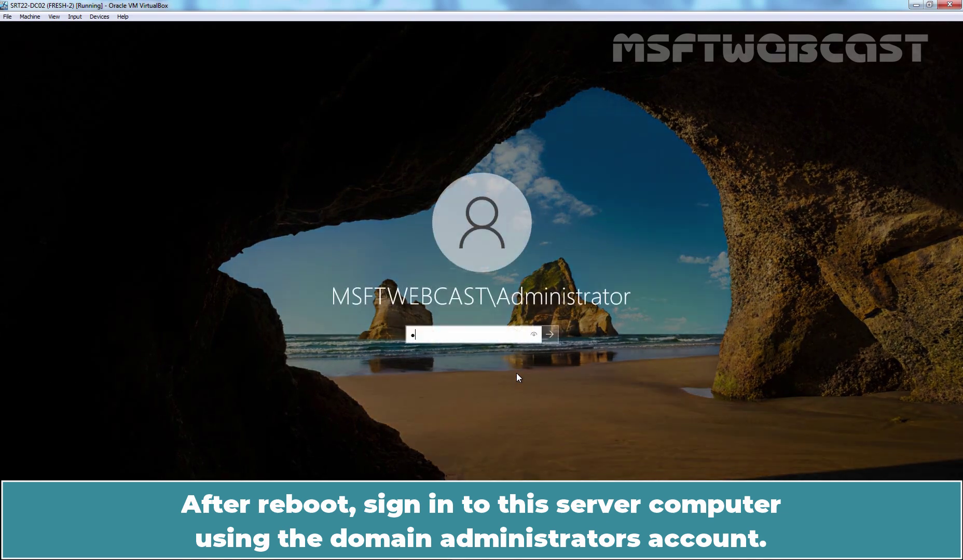
type("••••••")
key("Return")
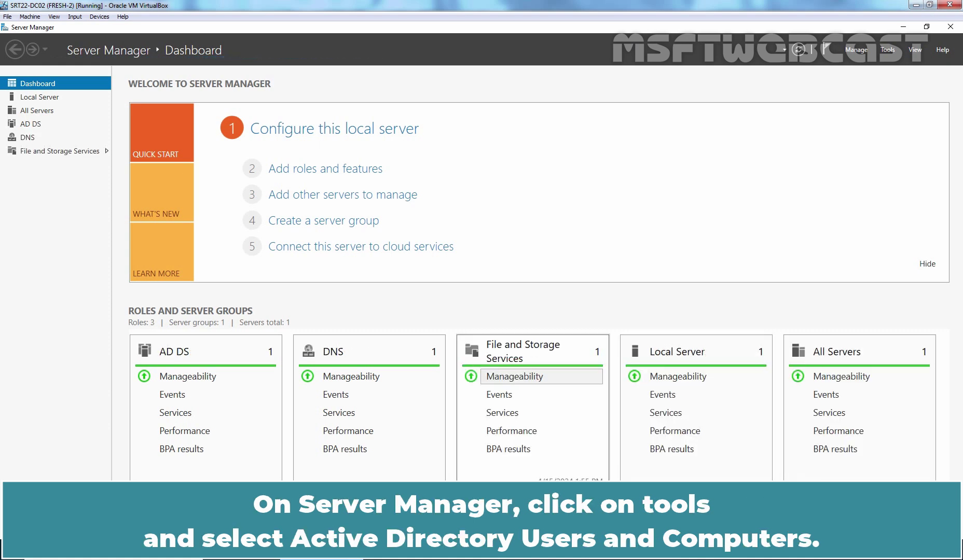
Step: Open Active Directory Users and Computers and show msftwebcast.com's Domain Controllers, listing SRT22-DC01 and SRT22-DC02
left_click(889, 51)
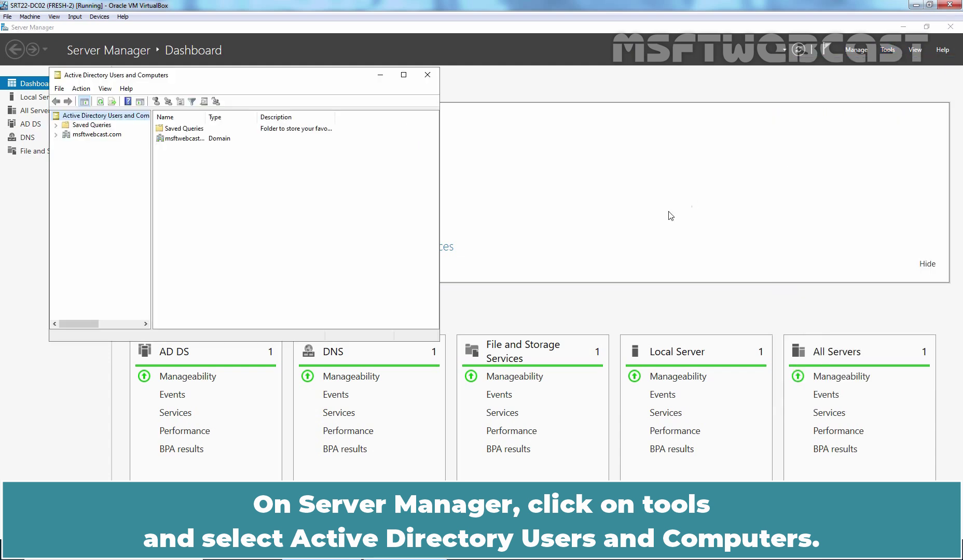
double_click(114, 136)
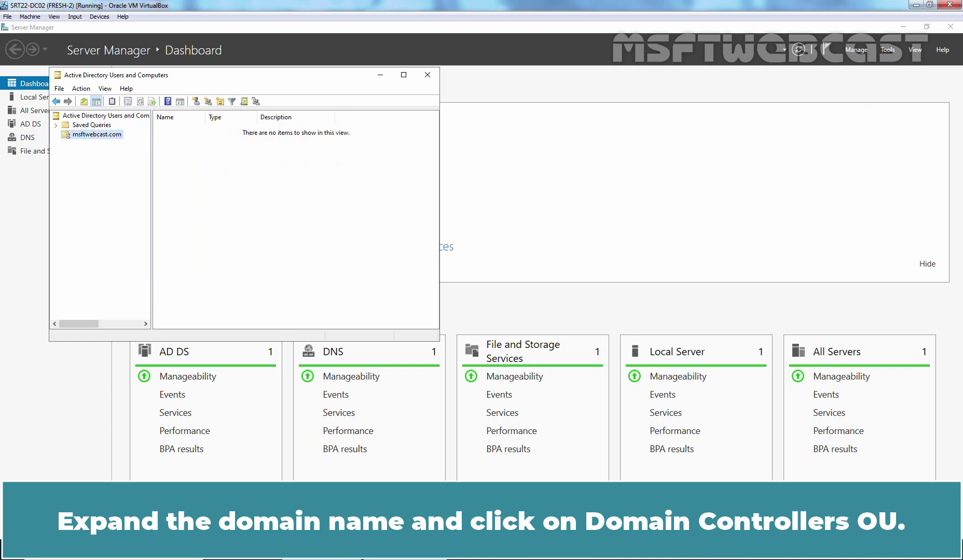
left_click(114, 163)
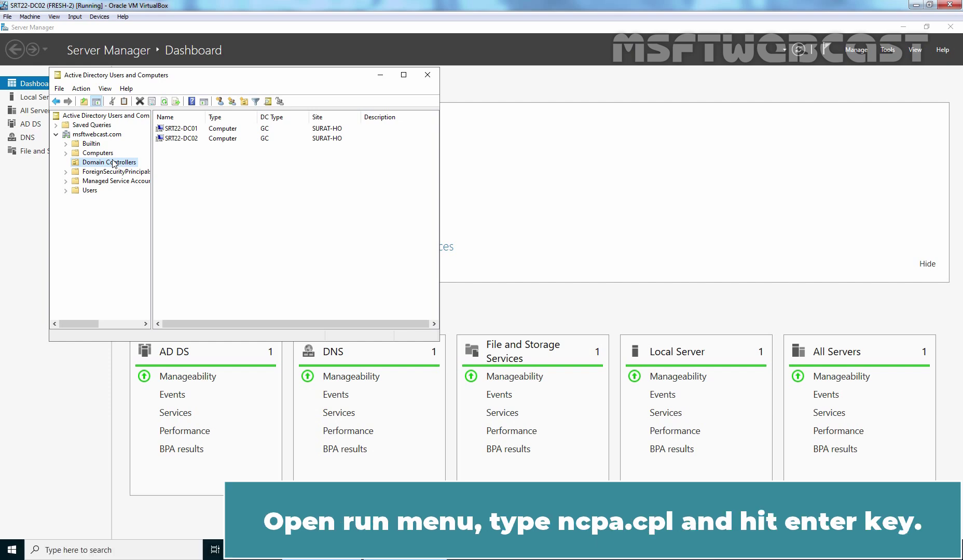
Step: Open the IPv4 properties of SRT22-DC02's Ethernet adapter via ncpa.cpl
key("super+r")
type("ncpa.cpl")
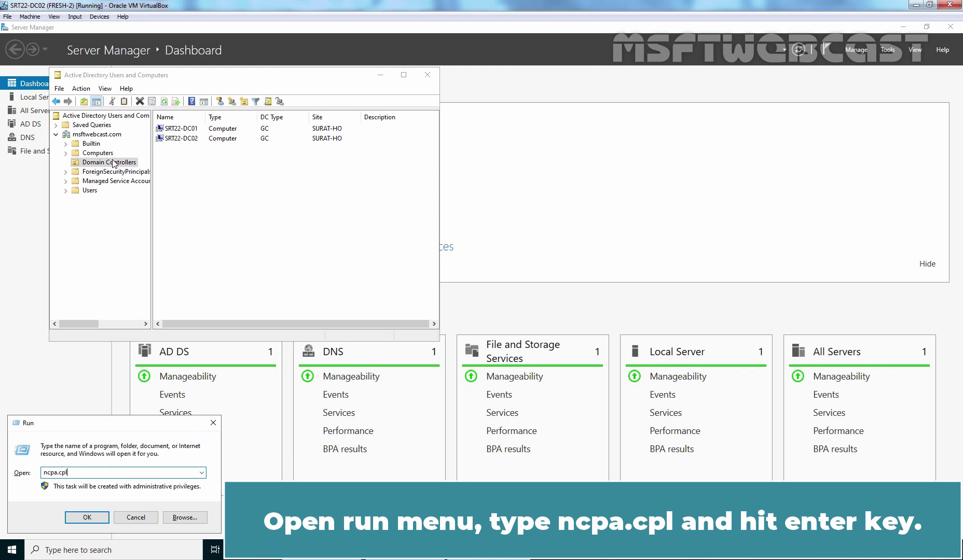
key("Return")
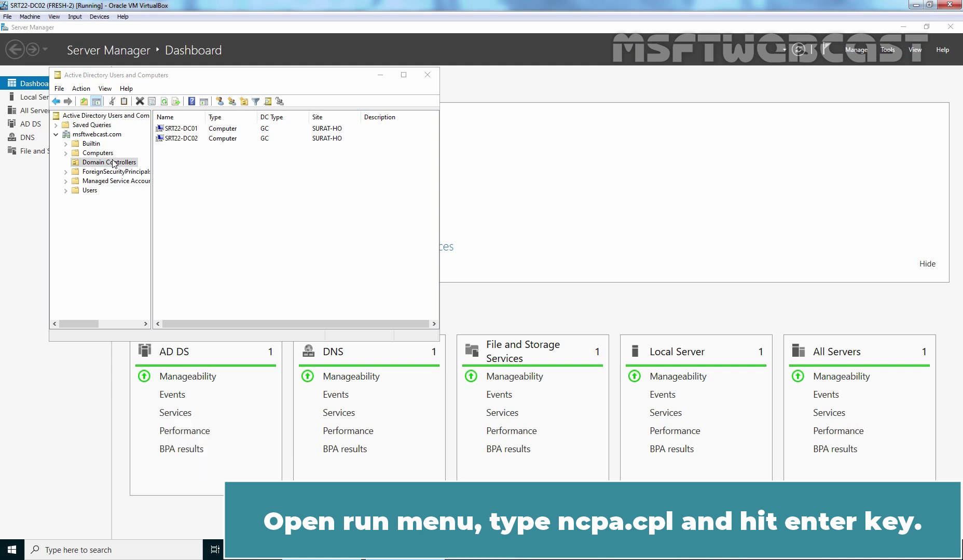
left_click(259, 192)
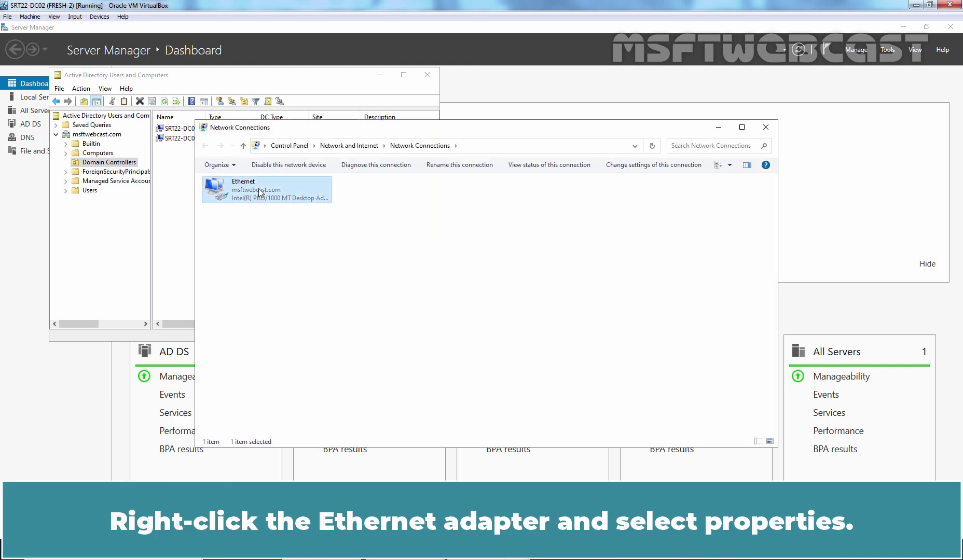
right_click(259, 192)
left_click(305, 290)
double_click(306, 288)
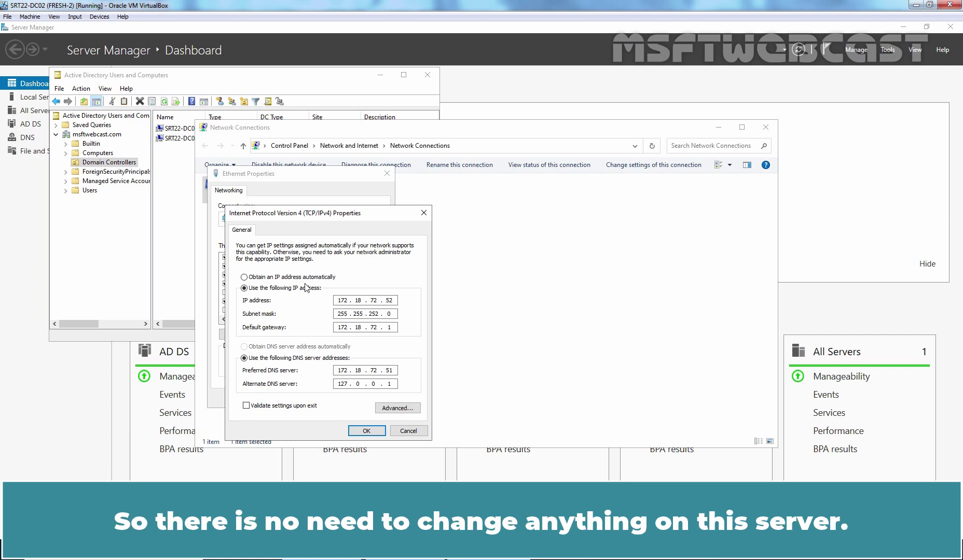
Step: Leave DNS unchanged at 172.18.72.51 preferred and 127.0.0.1 alternate, and close Network Connections
left_click(367, 431)
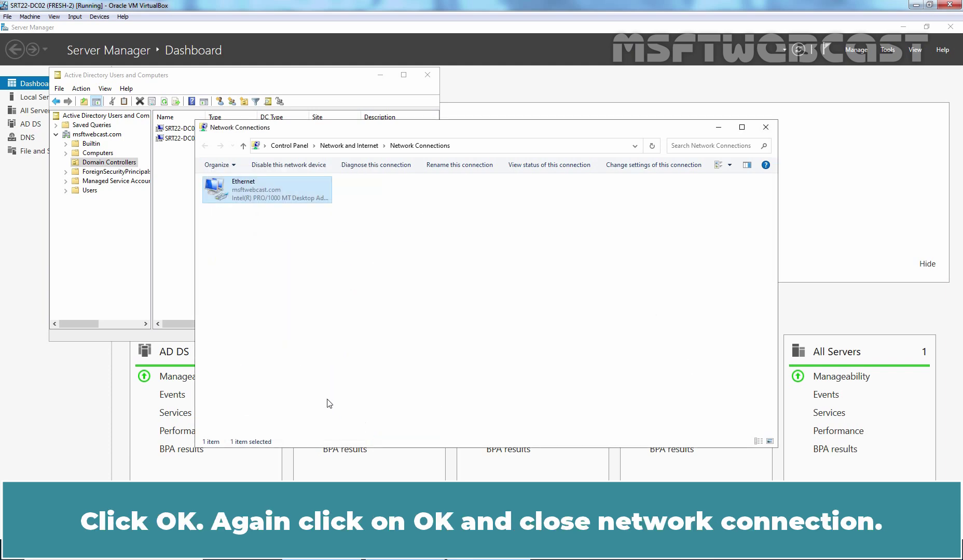
left_click(330, 399)
left_click(766, 127)
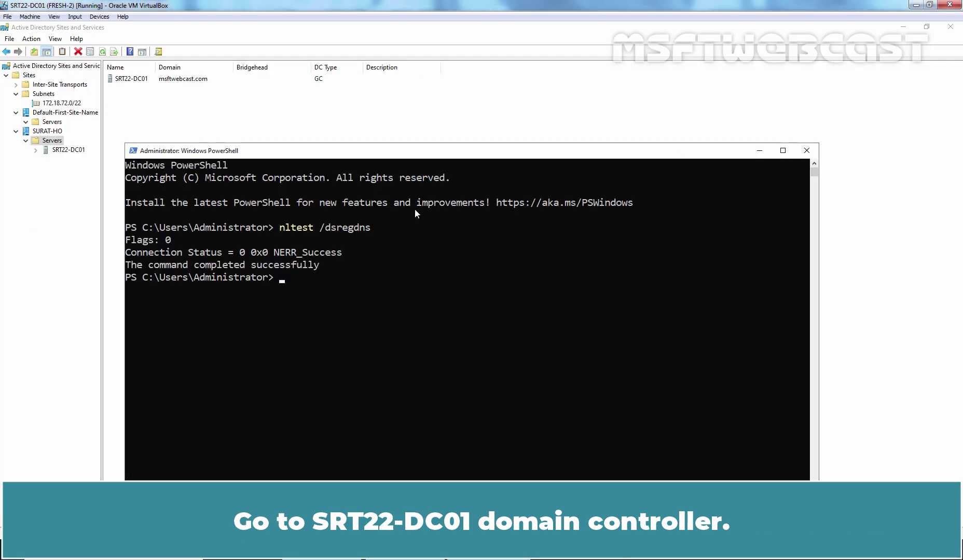
Step: Open the IPv4 properties of SRT22-DC01's Ethernet adapter by running ncpa.cpl from PowerShell
type("ncpa.cpl")
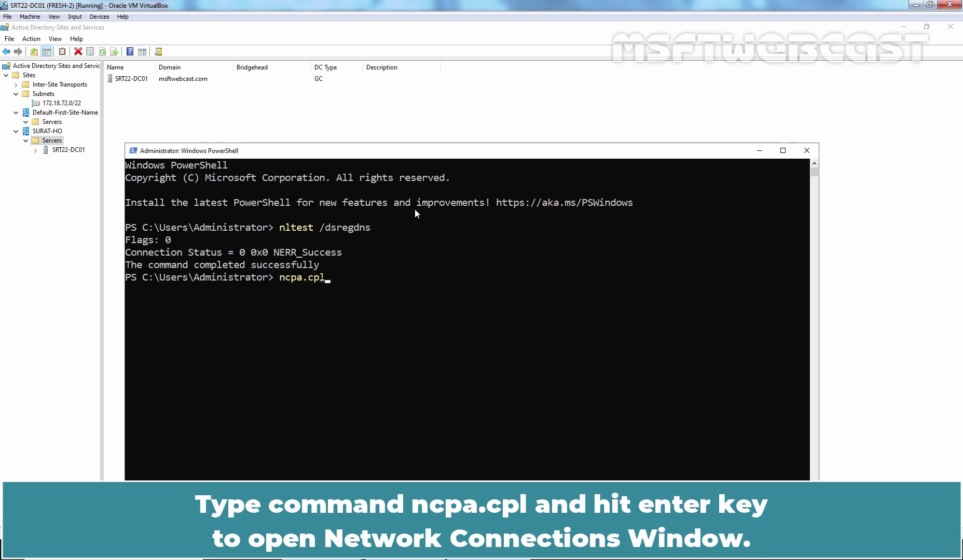
key("Return")
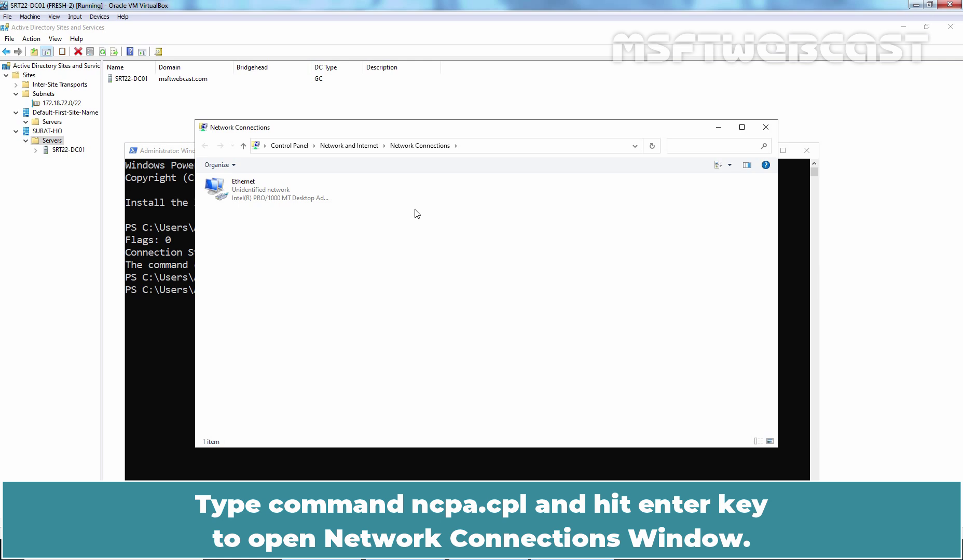
left_click(237, 191)
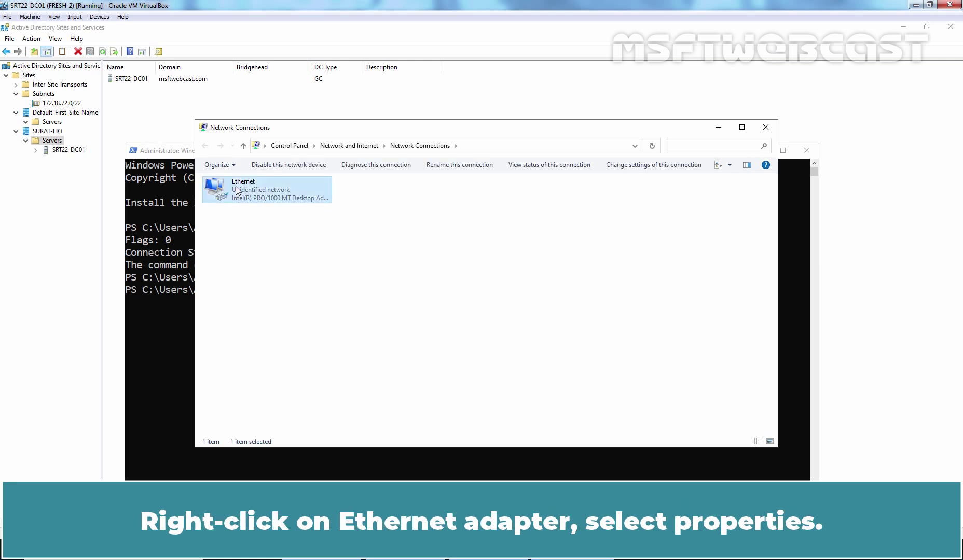
right_click(237, 191)
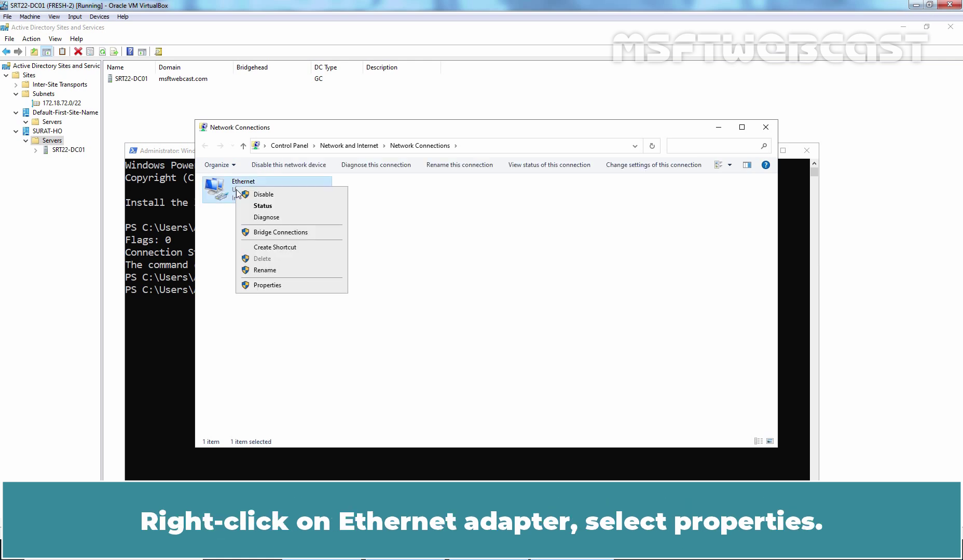
left_click(268, 286)
double_click(284, 284)
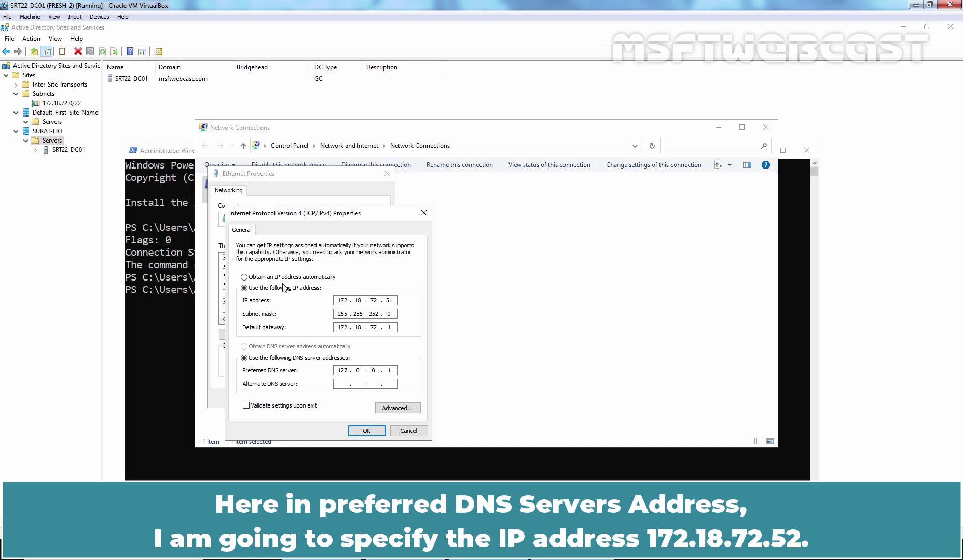
Step: Set preferred DNS to 172.18.72.52 and alternate DNS to 127.0.0.1
double_click(340, 370)
type("172 . 18 . 72 . 52")
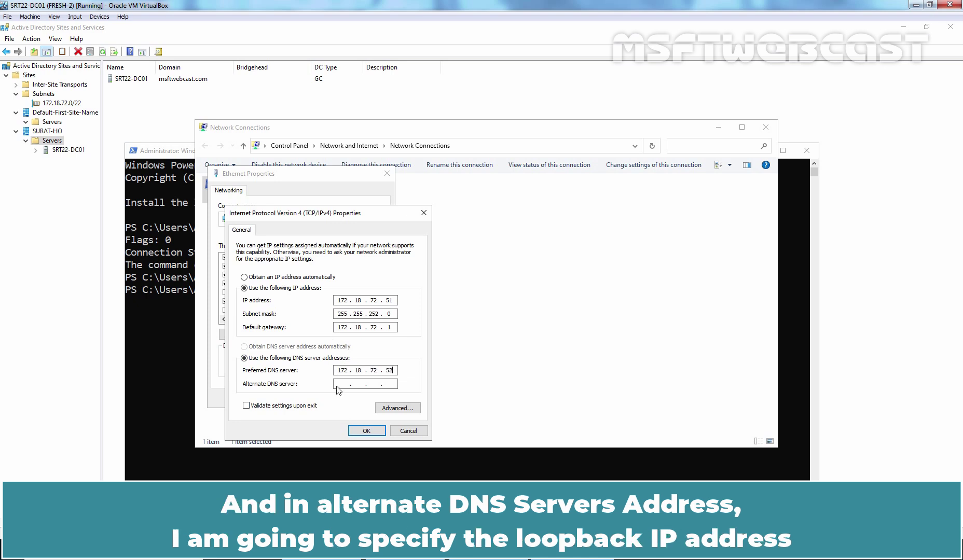
left_click(342, 384)
type("127.0.")
Step: Apply the new DNS settings in IPv4 and Ethernet Properties, then close Network Connections
left_click(367, 431)
left_click(330, 398)
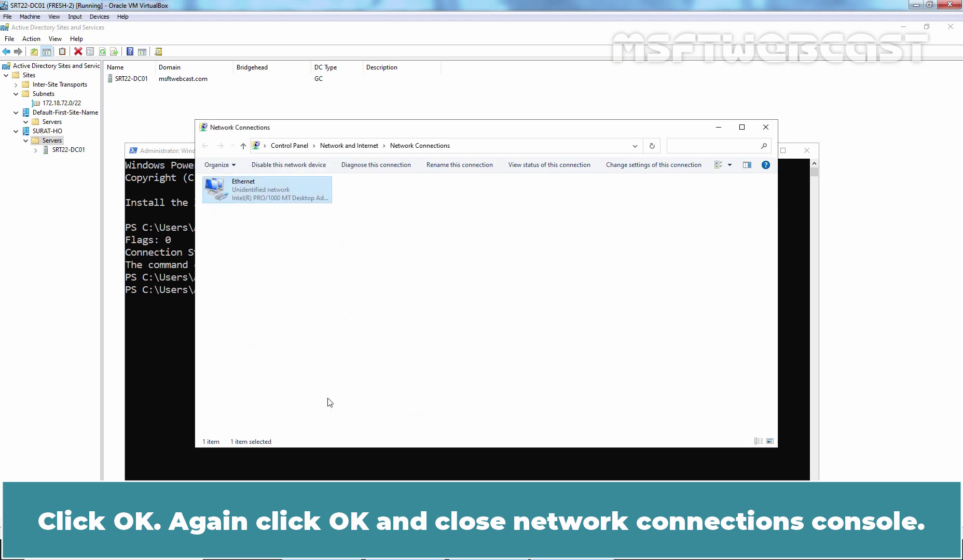
left_click(766, 127)
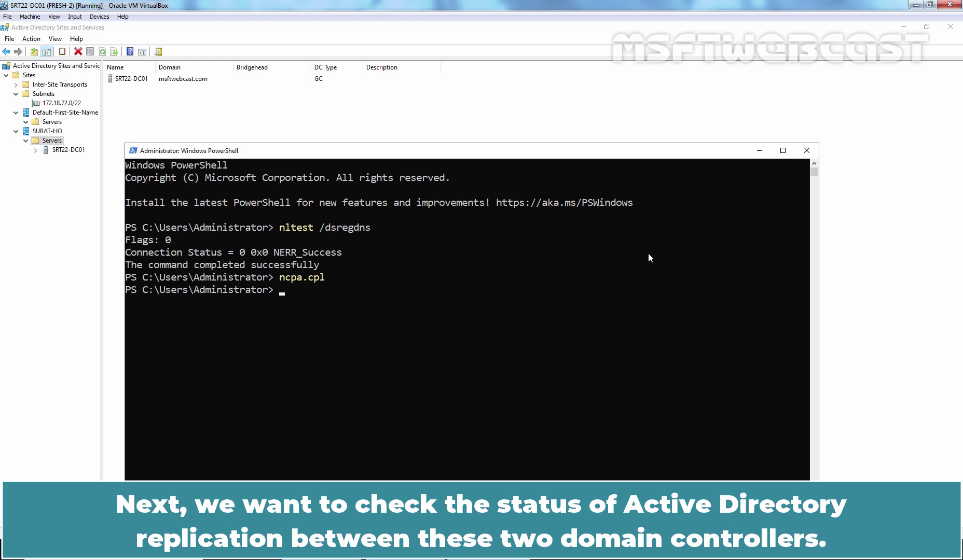
Step: Refresh the SURAT-HO server list and expand SRT22-DC01 to its NTDS Settings
left_click(232, 125)
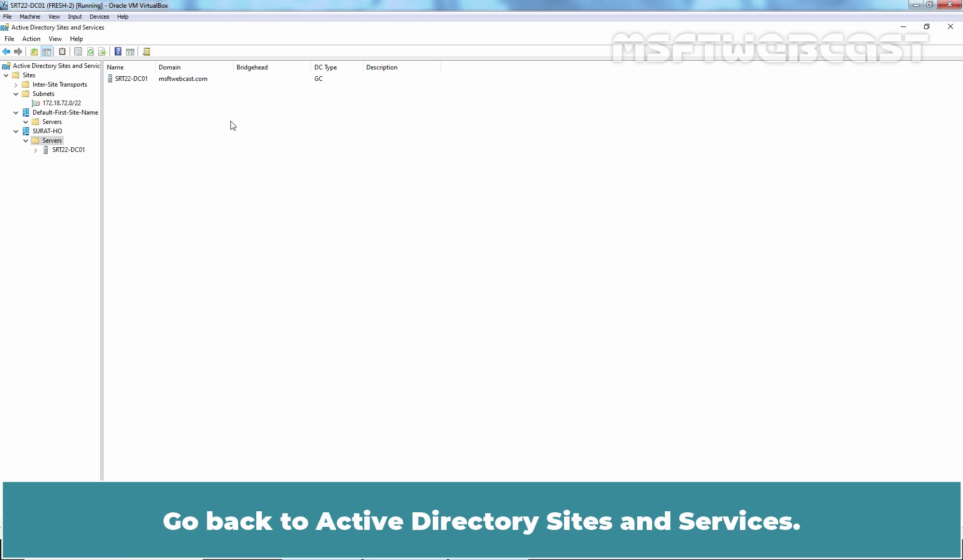
left_click(90, 52)
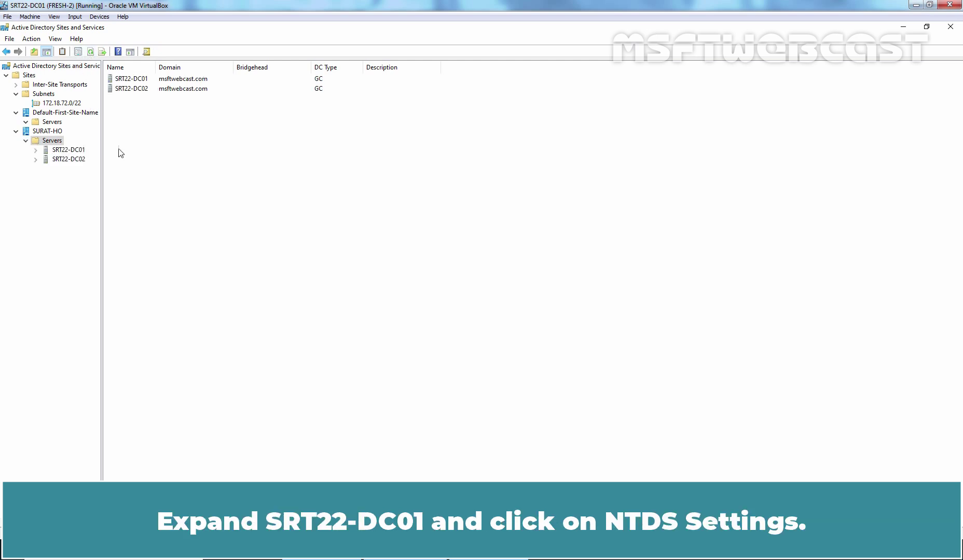
left_click(73, 151)
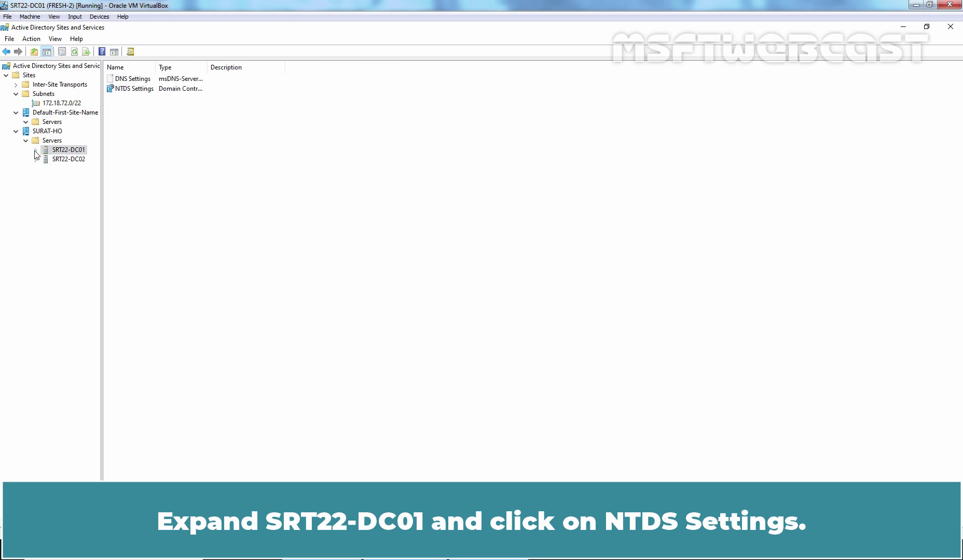
left_click(35, 150)
left_click(83, 161)
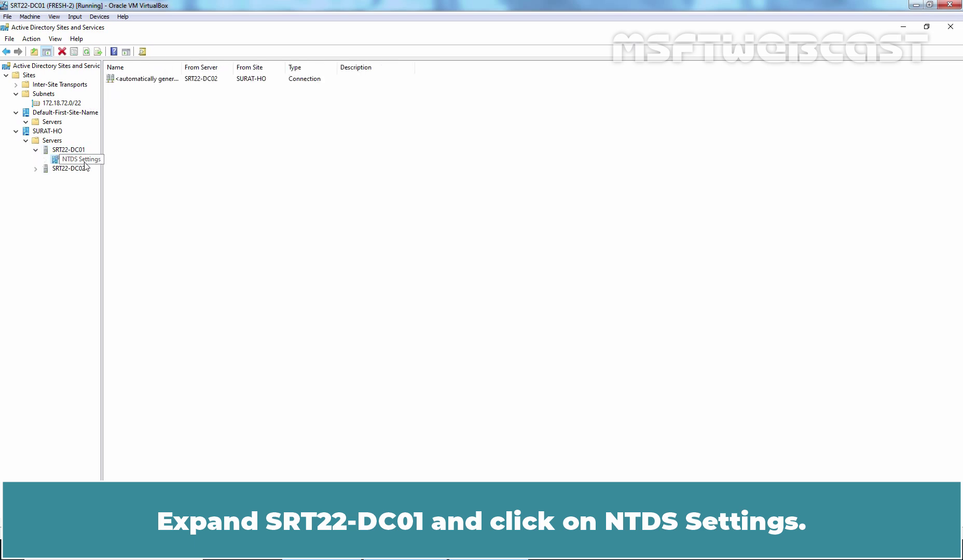
Step: Run Check Replication Topology on SRT22-DC01's NTDS Settings and acknowledge the confirmation
right_click(82, 162)
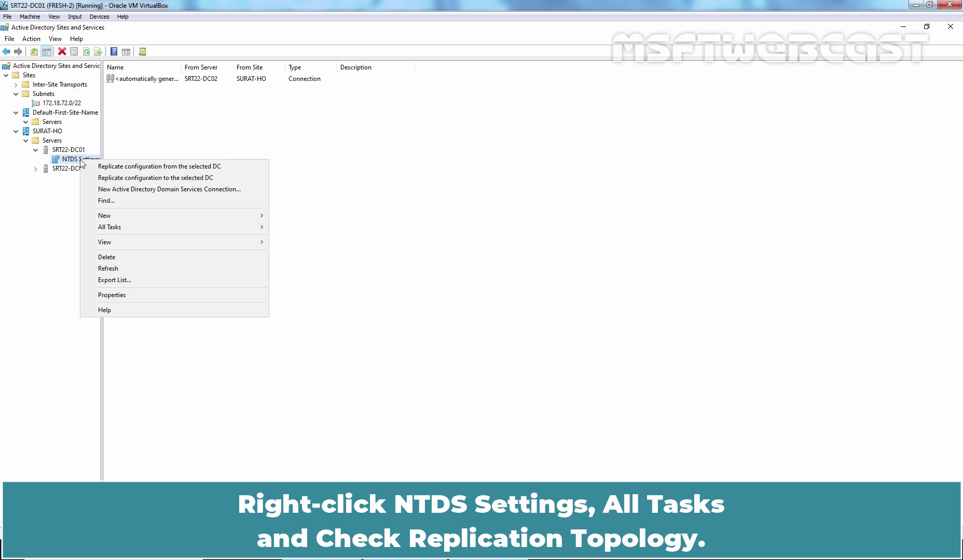
mouse_move(125, 228)
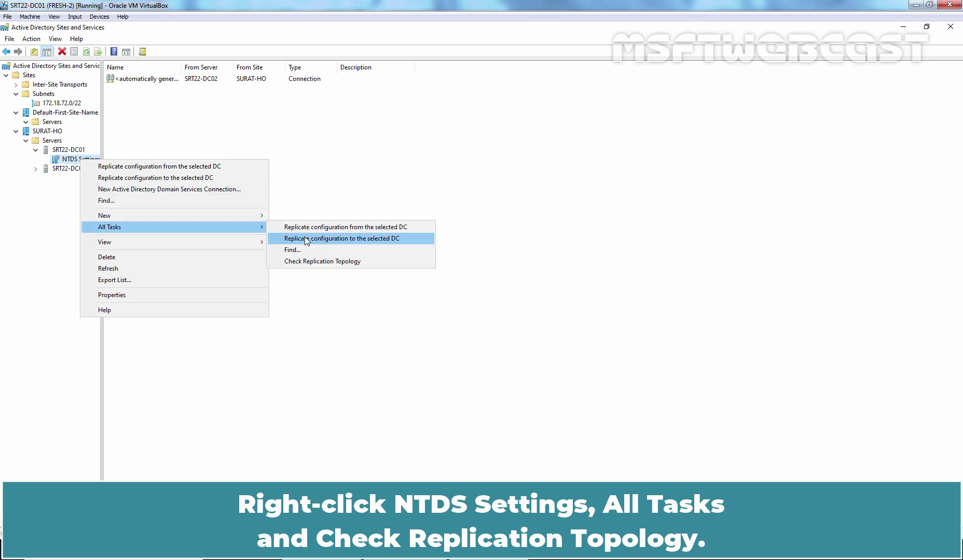
left_click(338, 262)
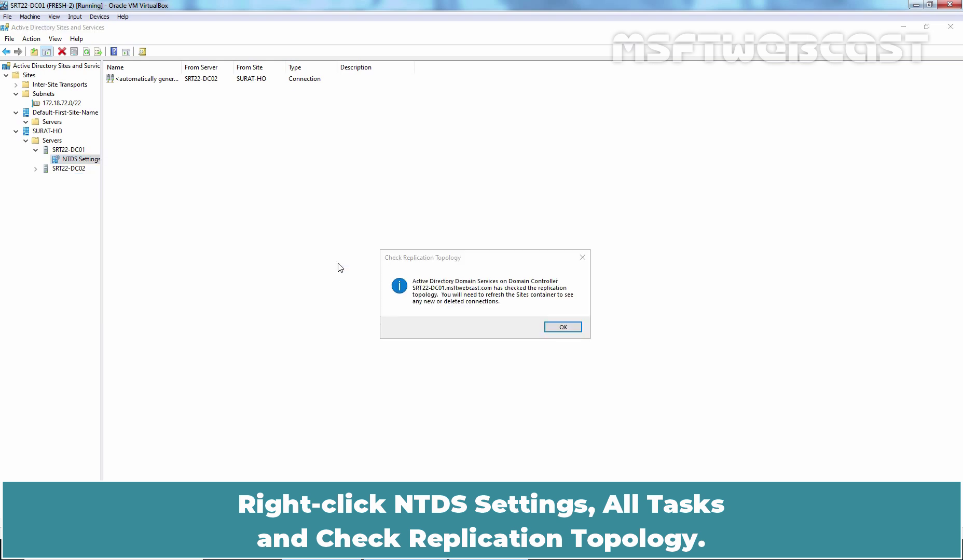
left_click(563, 328)
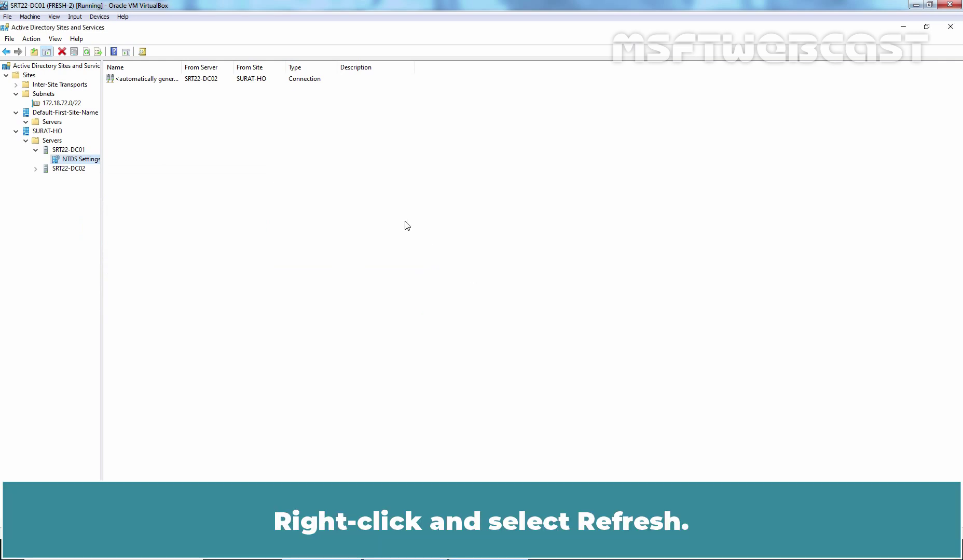
right_click(370, 191)
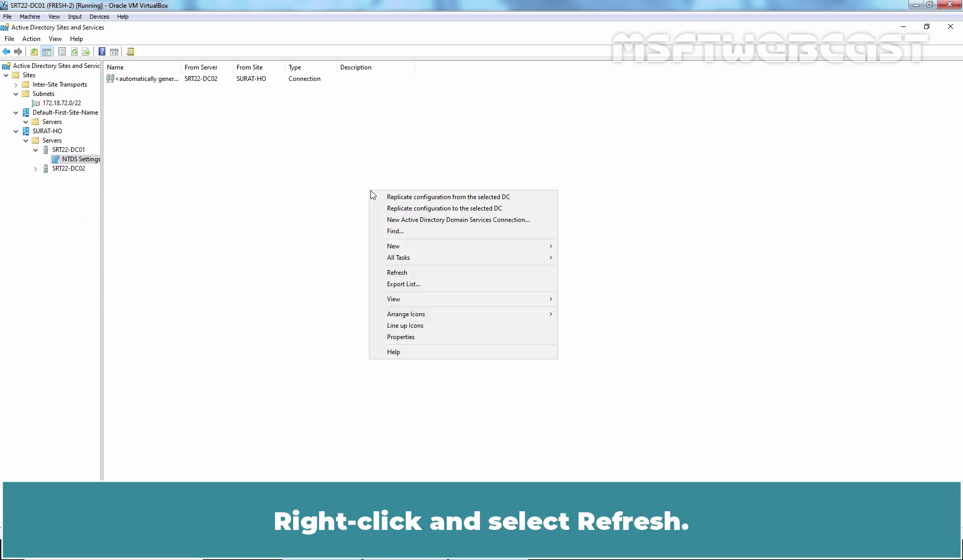
Step: Refresh SRT22-DC01's connections and run Replicate Now on the automatically generated connection from SRT22-DC02
left_click(398, 272)
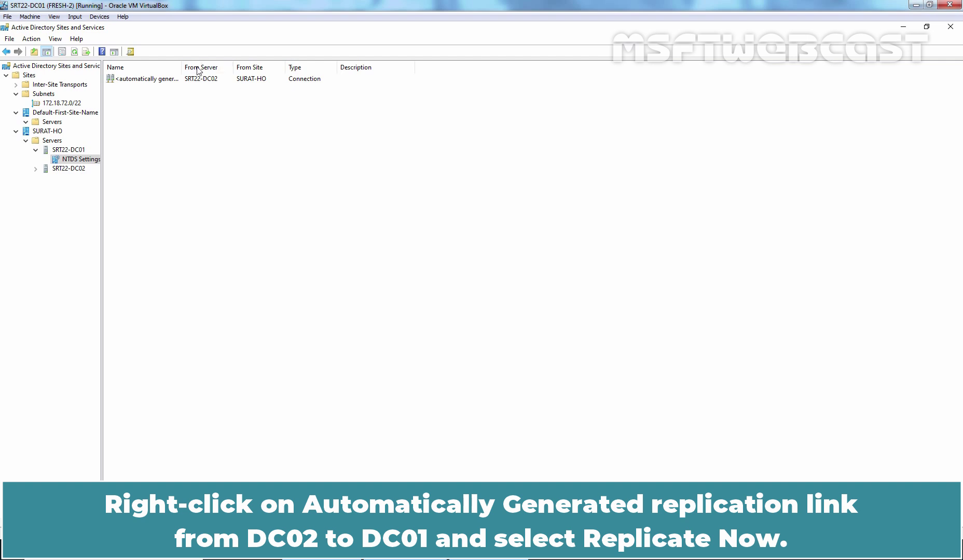
left_click_drag(181, 67, 191, 68)
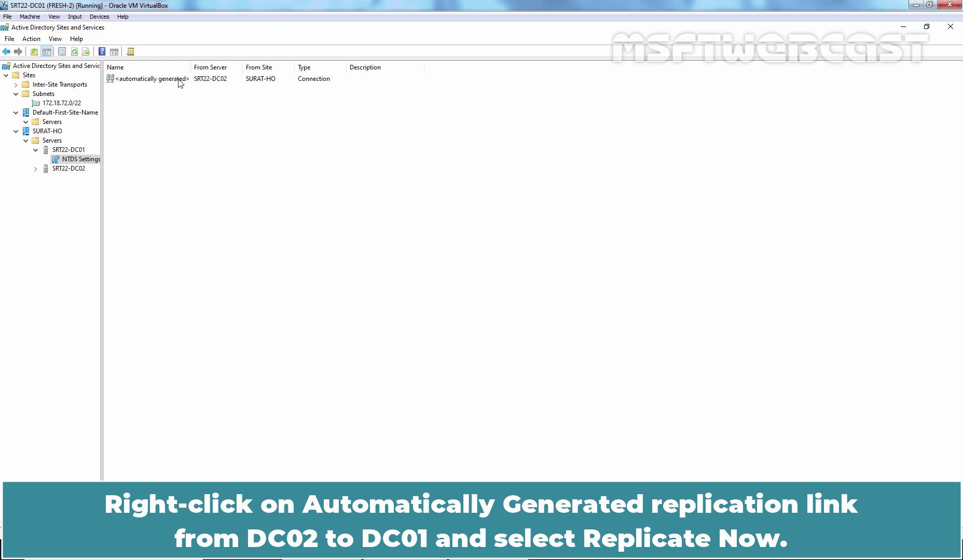
left_click(178, 81)
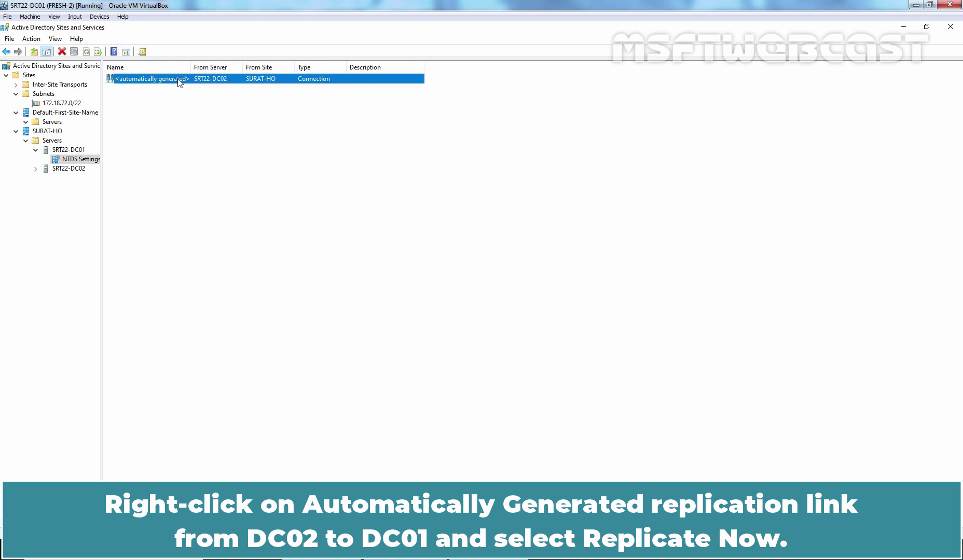
right_click(179, 83)
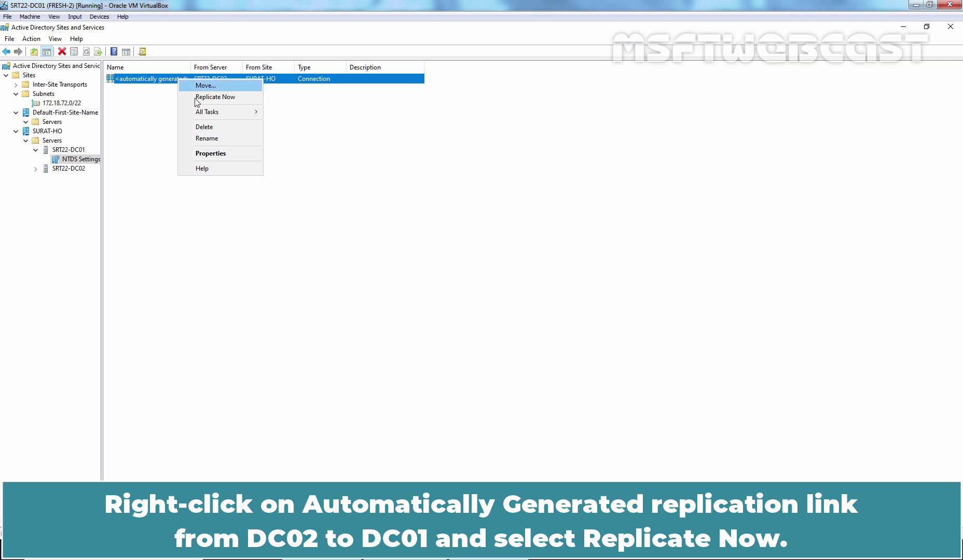
left_click(230, 97)
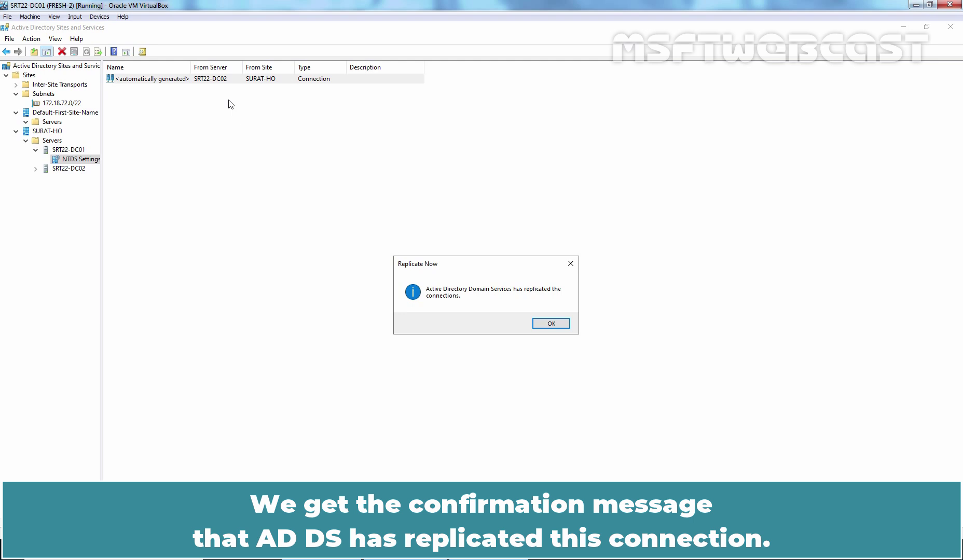
left_click(554, 325)
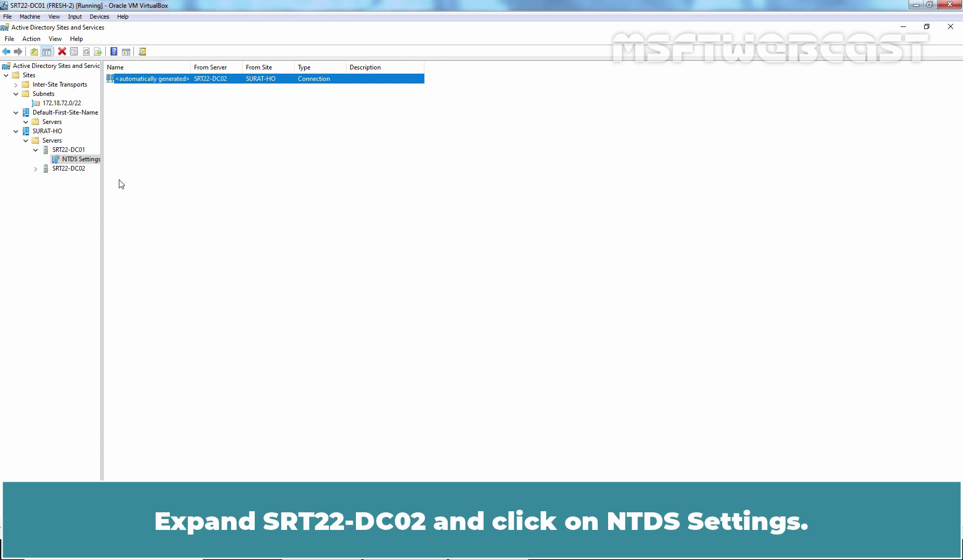
Step: Expand SRT22-DC02 and select its NTDS Settings
left_click(68, 169)
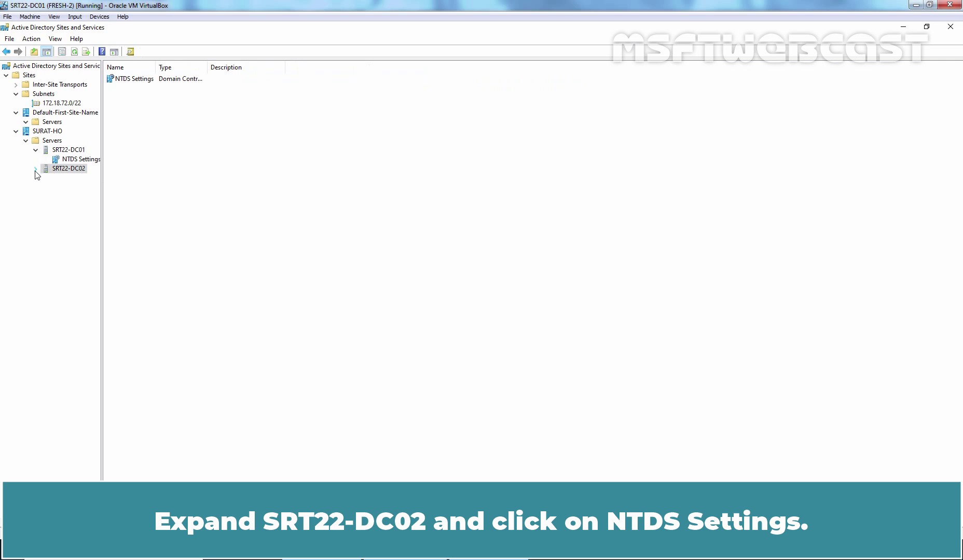
left_click(35, 169)
left_click(79, 182)
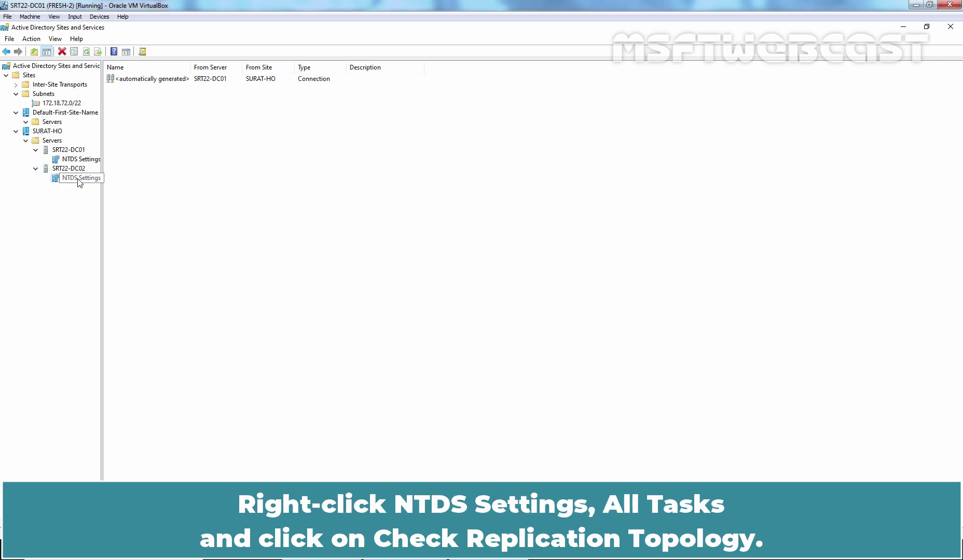
Step: Run Check Replication Topology for SRT22-DC02 and refresh to show its connection from SRT22-DC01
right_click(79, 182)
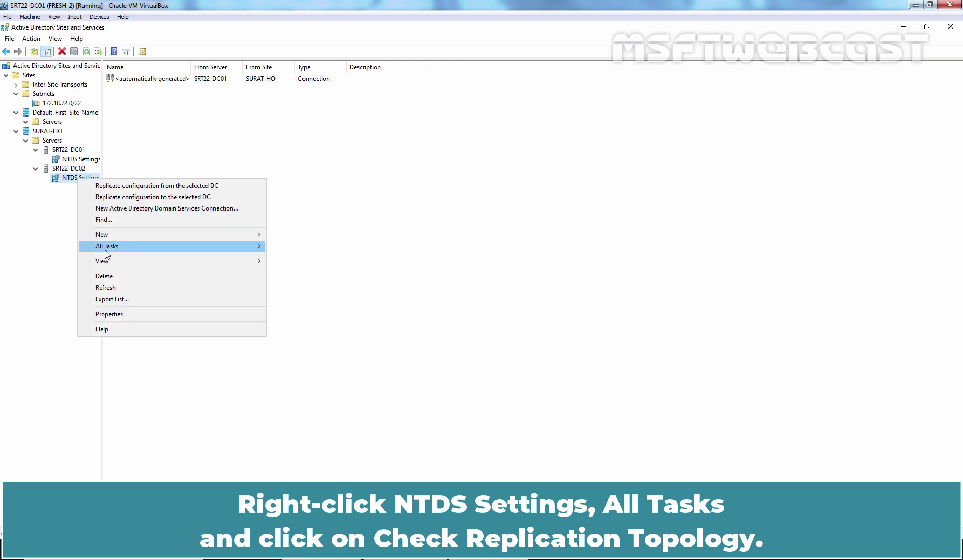
mouse_move(109, 247)
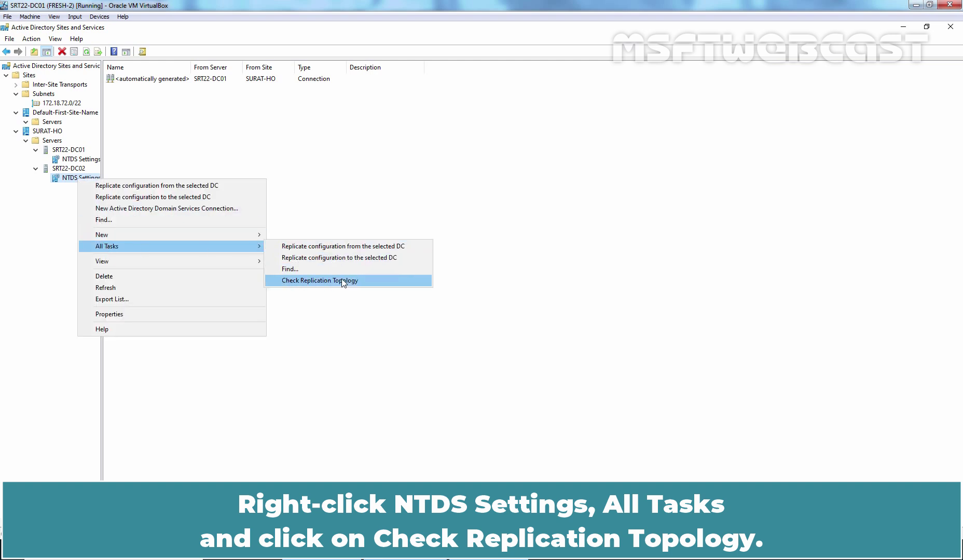
left_click(358, 280)
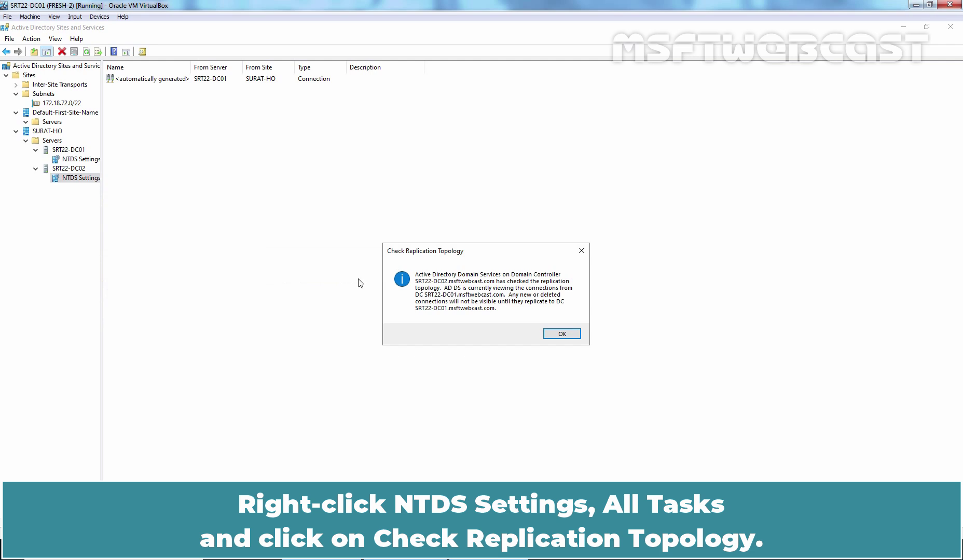
left_click(561, 334)
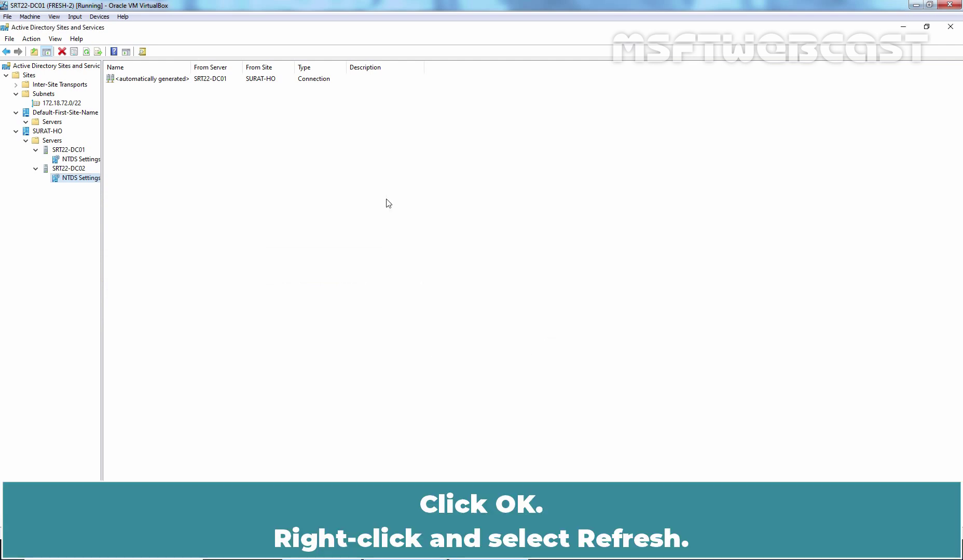
right_click(361, 168)
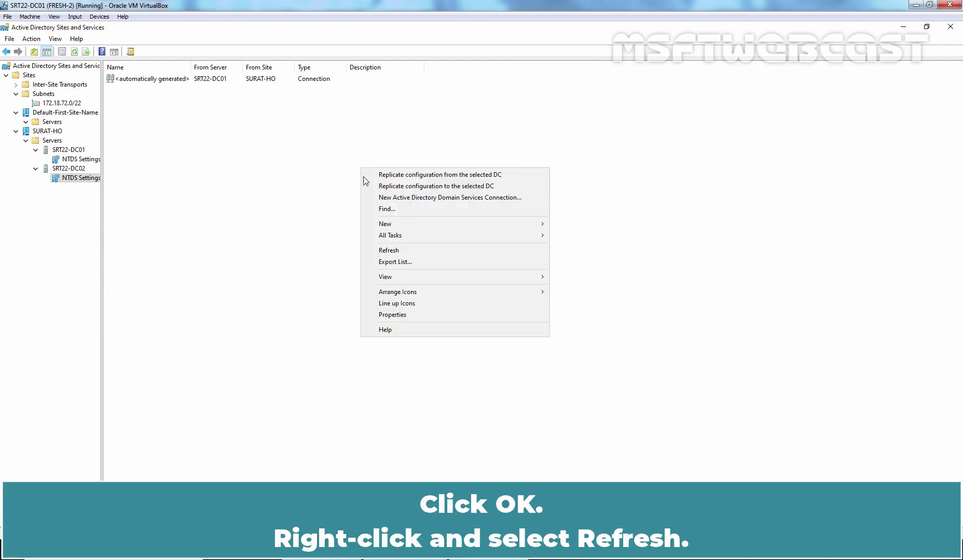
left_click(382, 251)
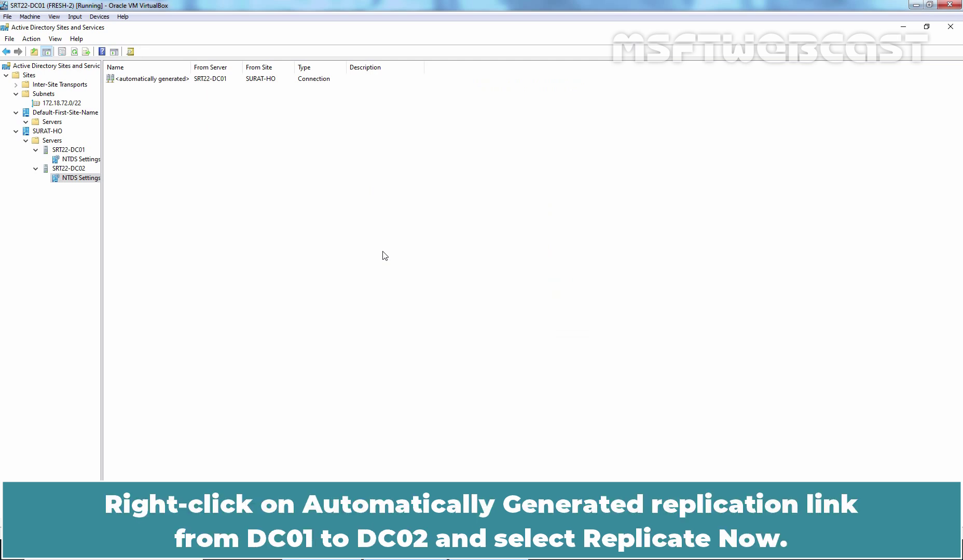
Step: Replicate the automatically generated SRT22-DC01 connection under SRT22-DC02 now and acknowledge the confirmation
right_click(156, 80)
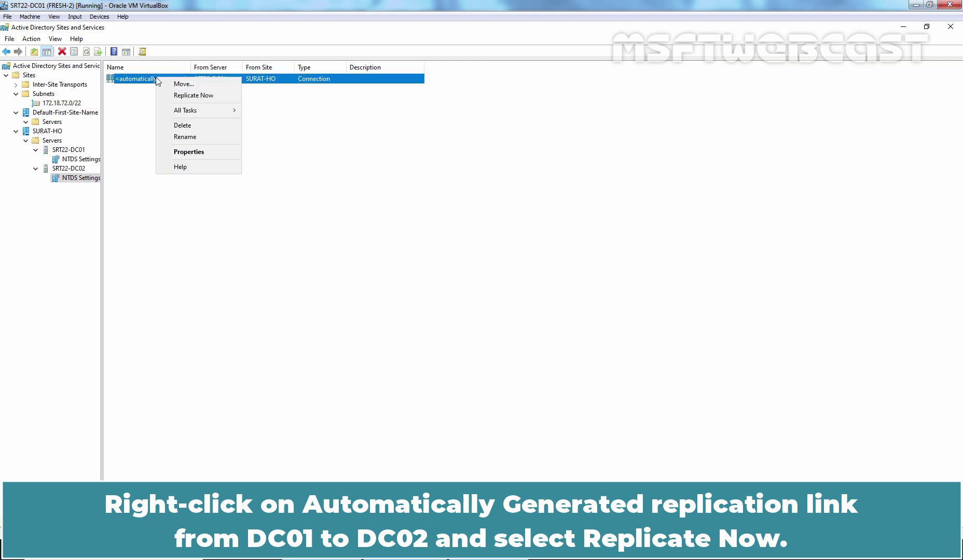
left_click(198, 96)
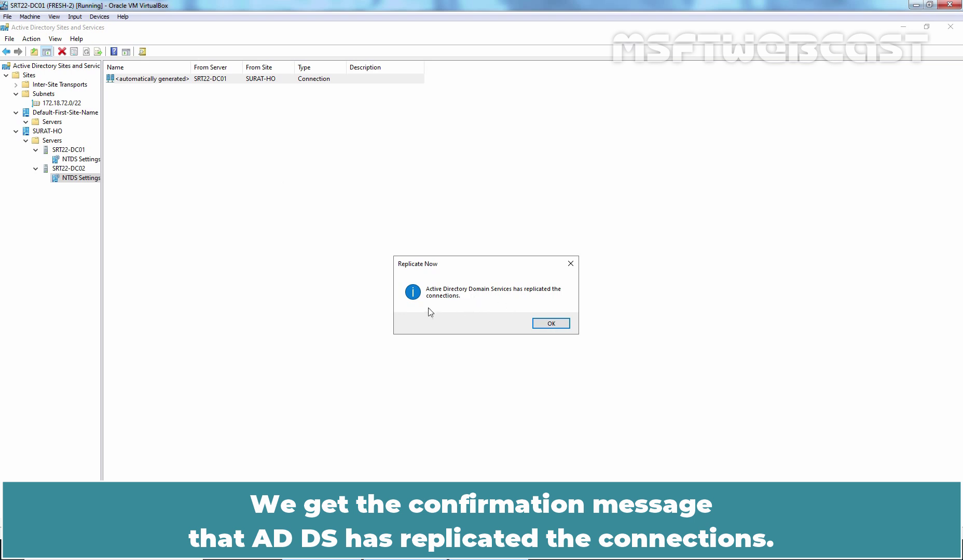
left_click(551, 325)
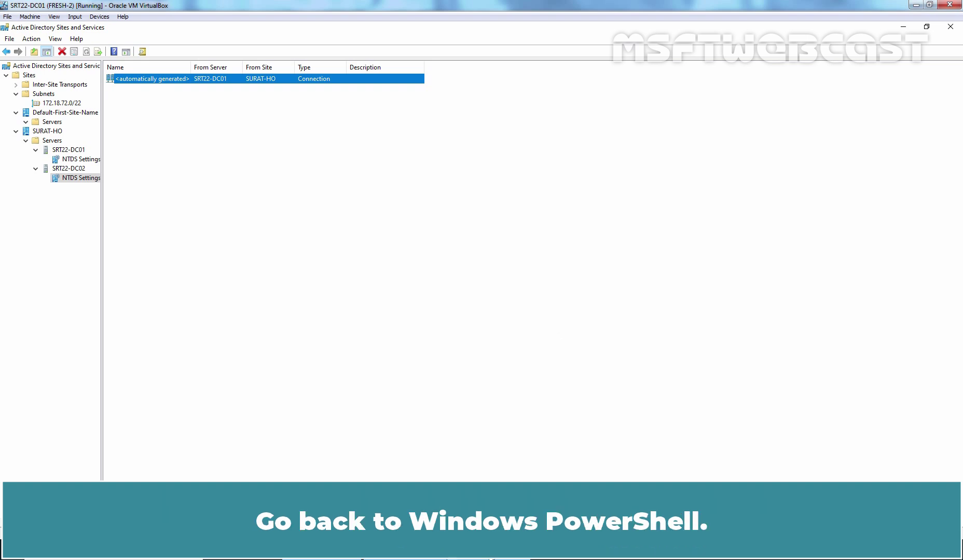
Step: Run repadmin /replsummary on SRT22-DC01, fixing the 'repadin' typo, showing 0/5 failures, then go to SRT22-DC02
left_click(488, 549)
left_click_drag(477, 151, 485, 105)
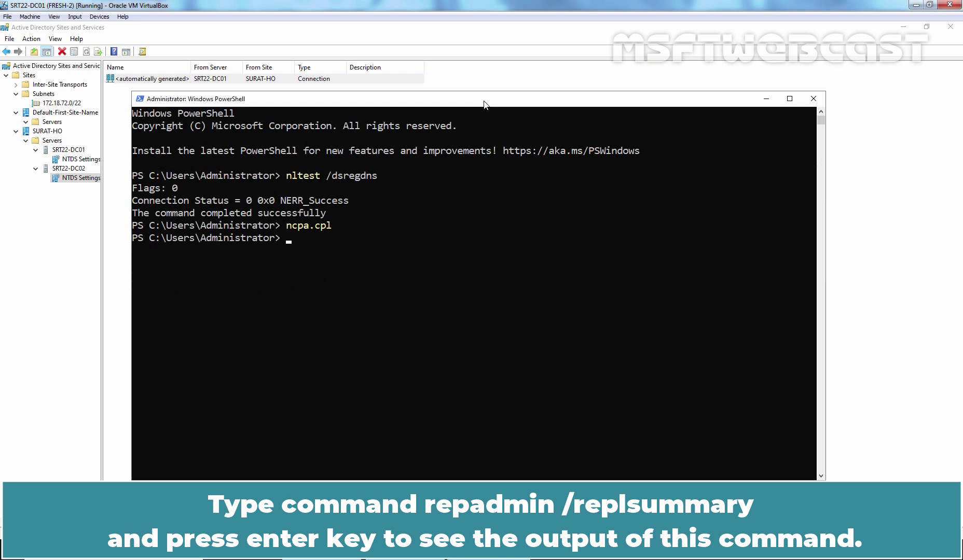
type("repadin /replsummary")
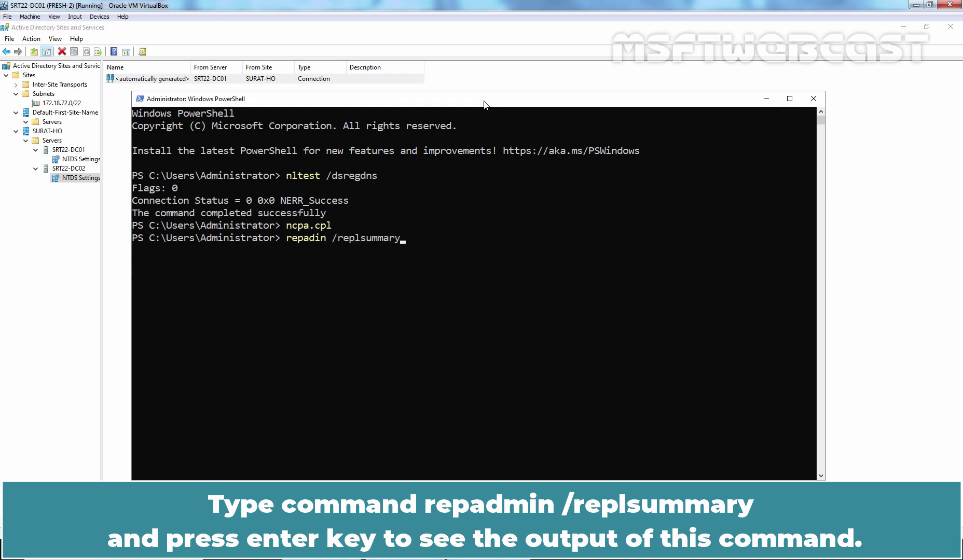
key("Return")
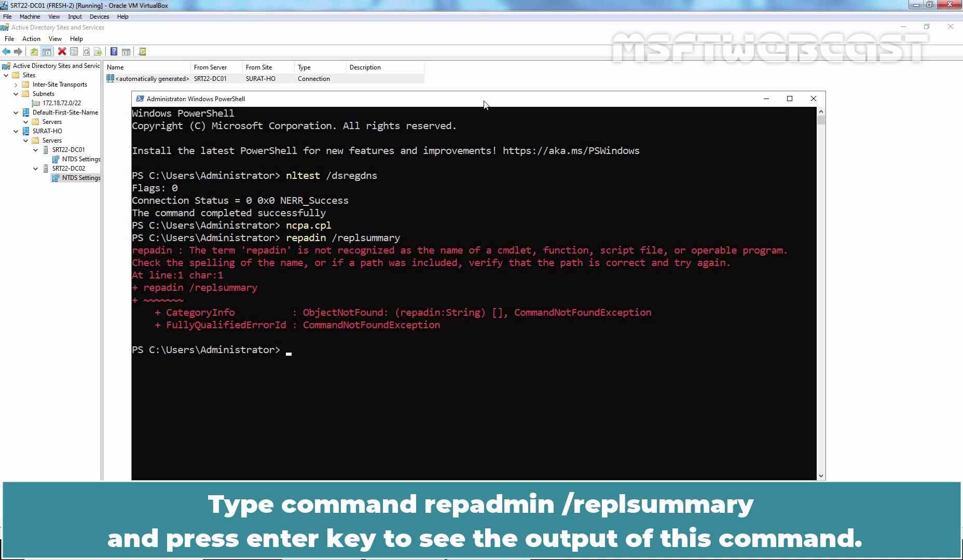
key("Up")
key("Left")
key("Left")
key("Left")
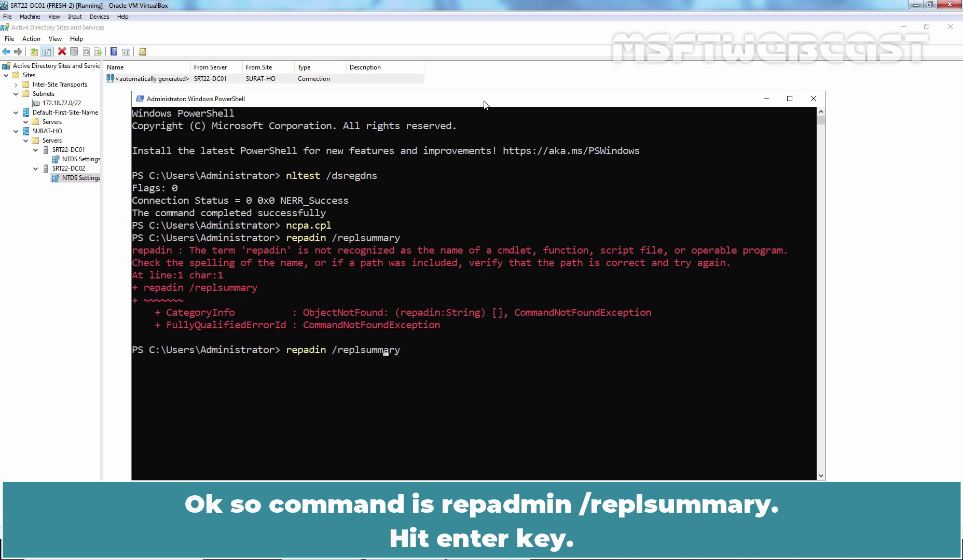
key("Left")
key("Left")
key("Left")
key("Left")
key("Left")
key("Left")
key("Left")
key("Left")
key("Left")
key("Left")
key("Left")
key("Left")
type("m")
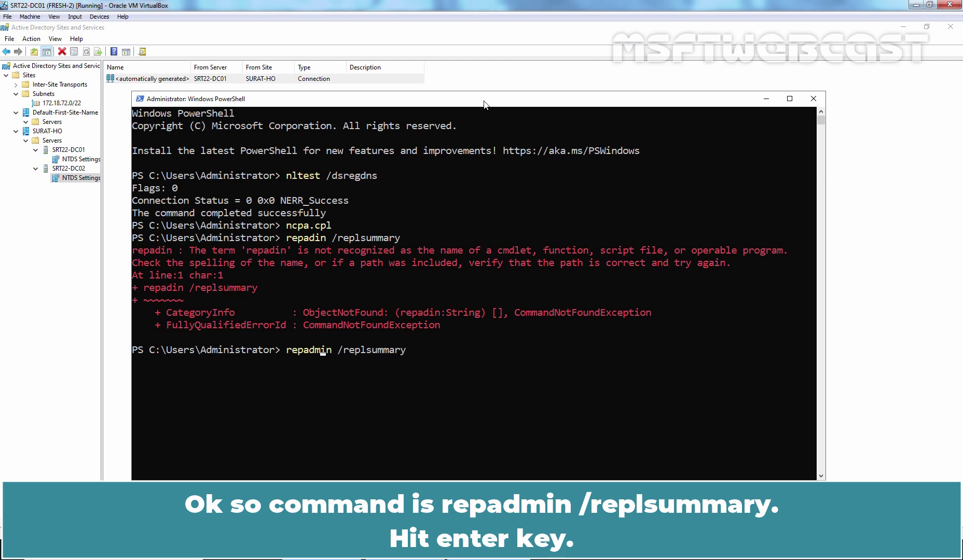
key("Return")
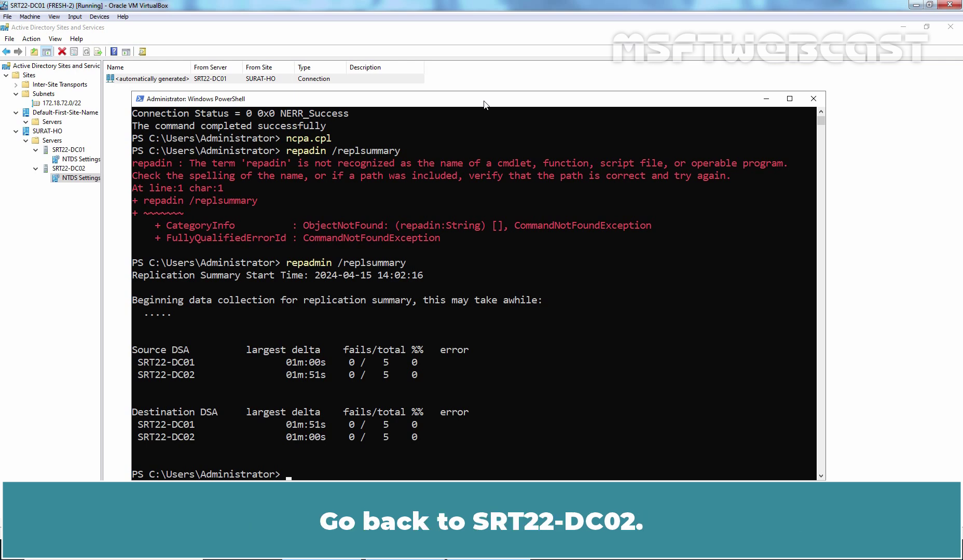
key("alt+Tab")
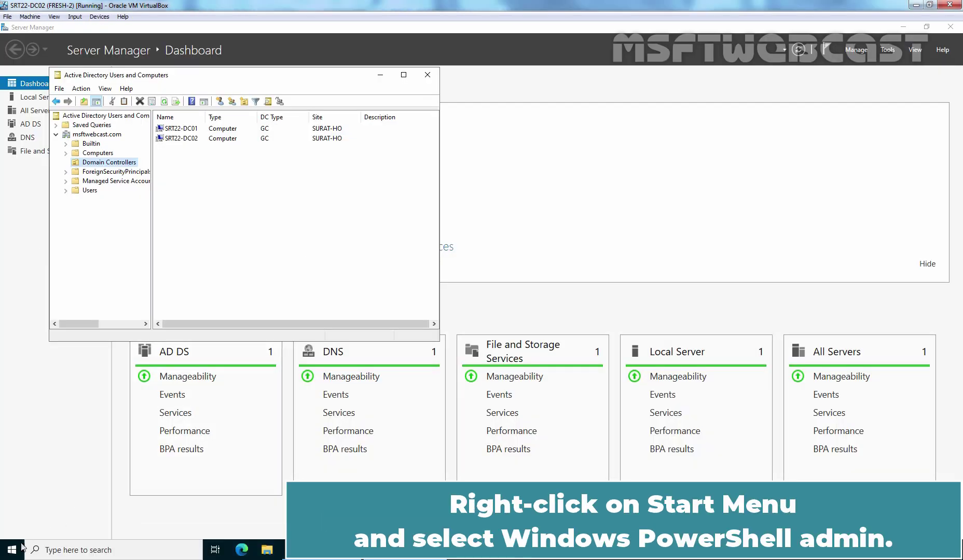
Step: In an admin PowerShell on SRT22-DC02, run repadmin /syncall, then repadmin /replsummary
right_click(11, 549)
left_click(91, 410)
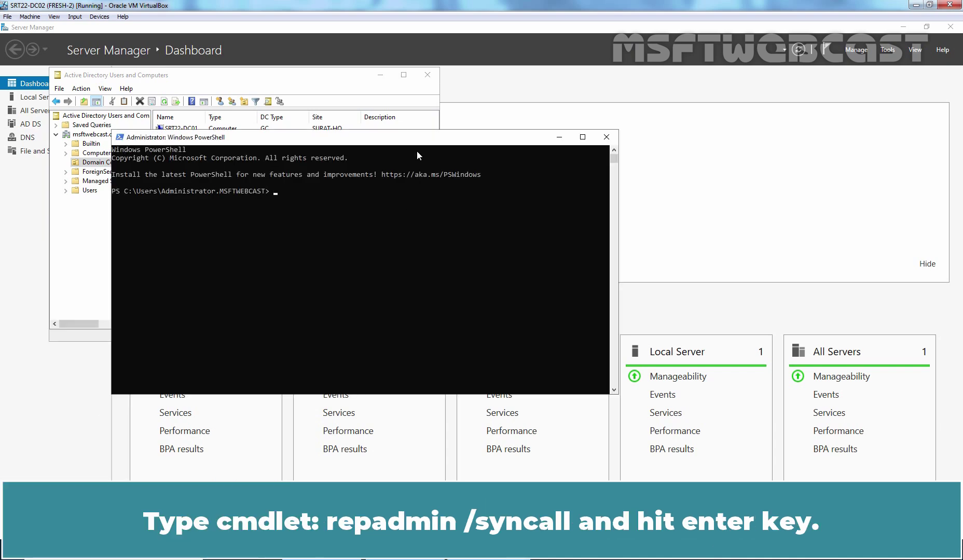
type("repadmin /syncall")
key("Return")
type("repa")
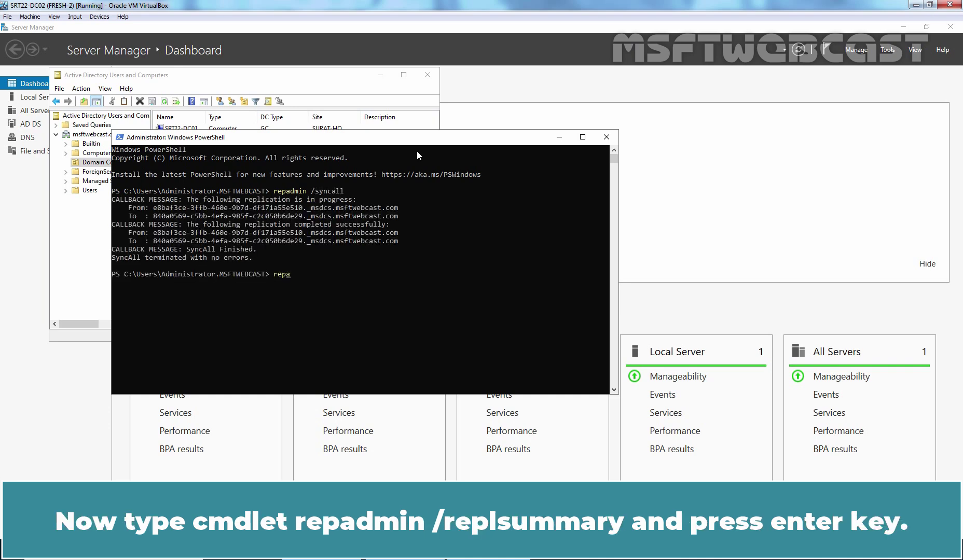
type("dmin /replsummary")
key("Return")
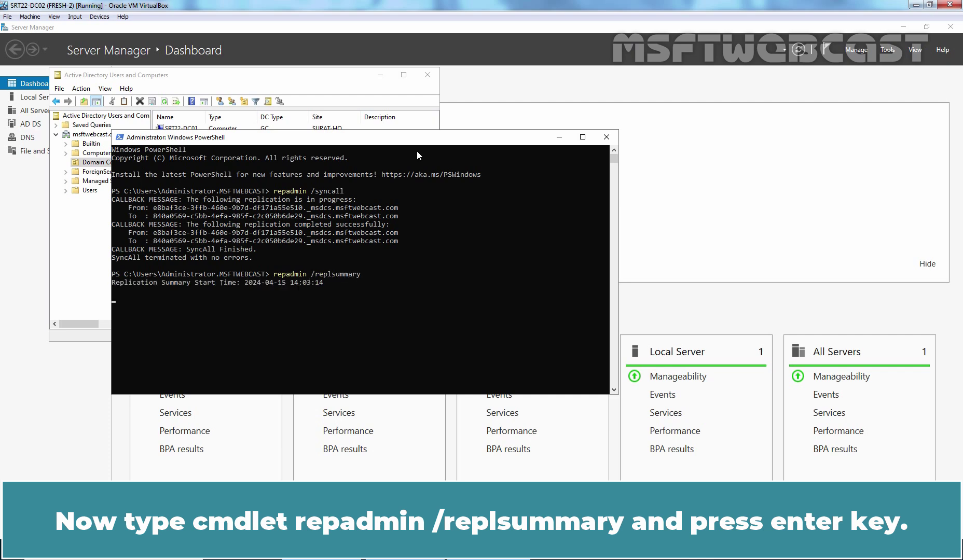